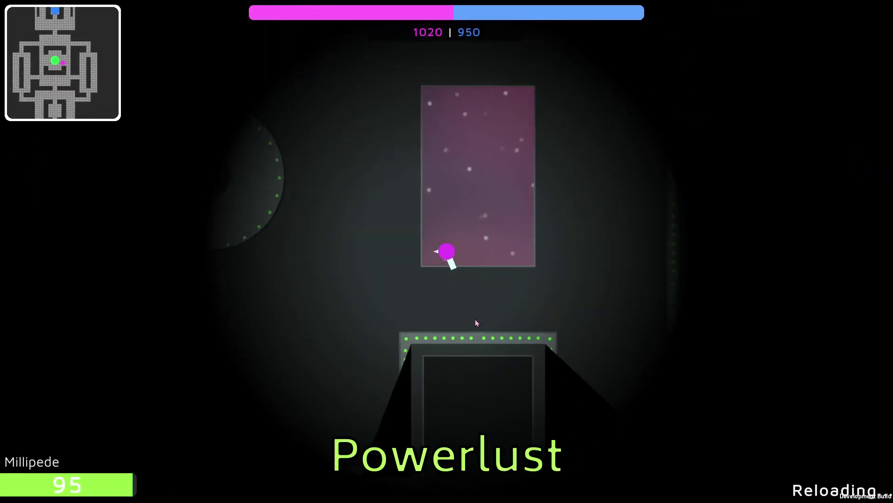
key("w")
key("Tab")
key("d")
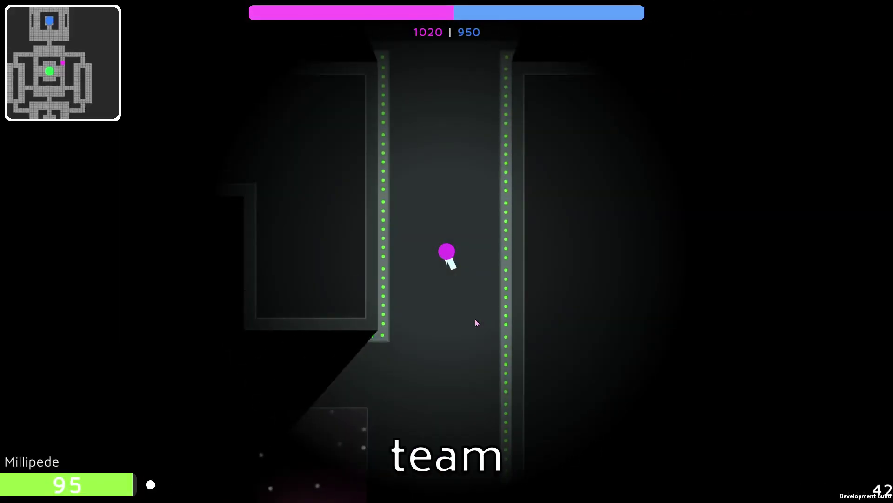
key("space")
key("a")
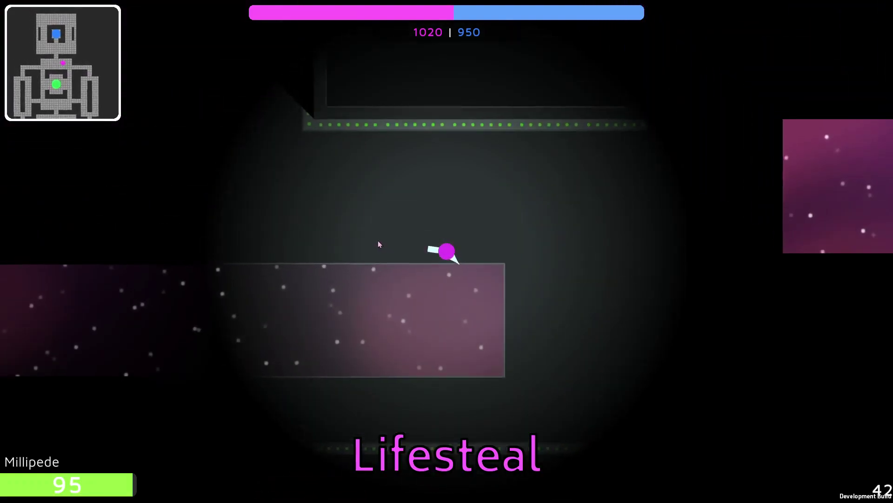
left_click_drag(424, 93, 434, 89)
key("s")
key("w")
left_click(436, 93)
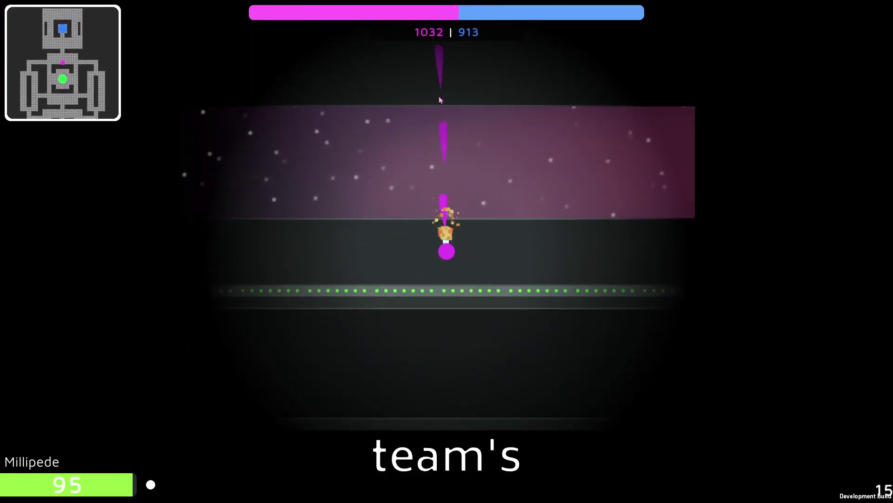
key("w")
left_click(440, 99)
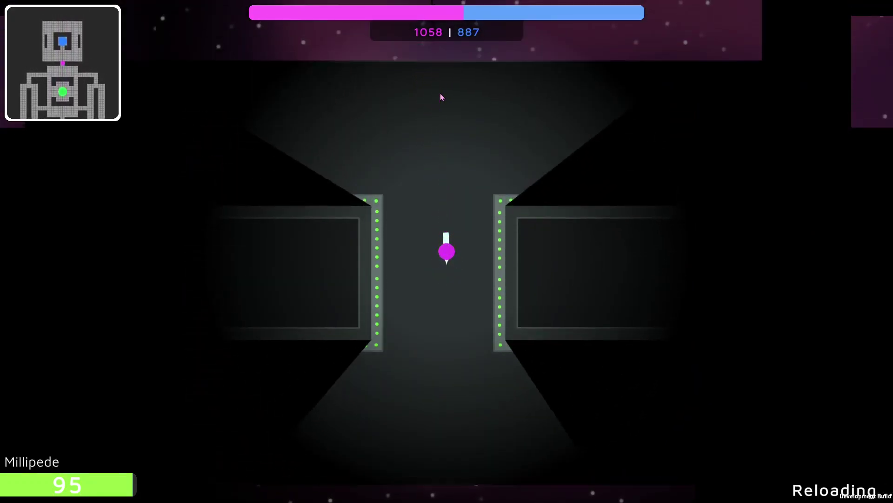
key("w")
left_click(441, 98)
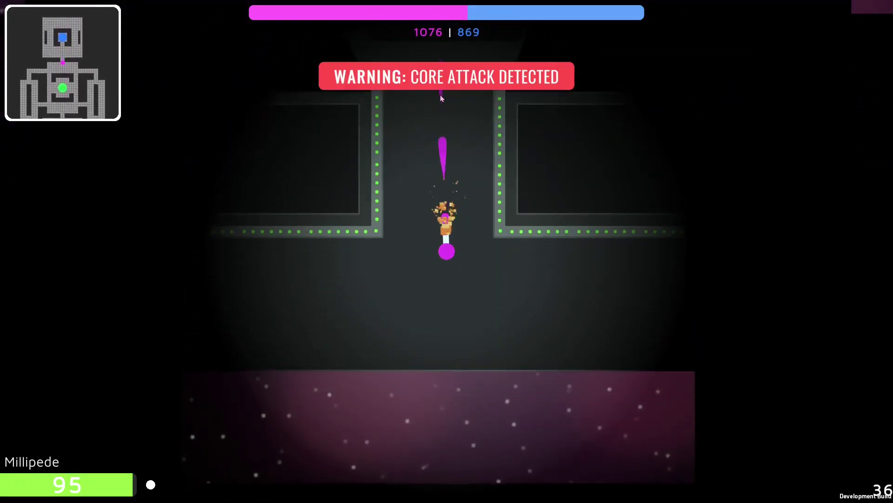
key("s")
left_click(442, 99)
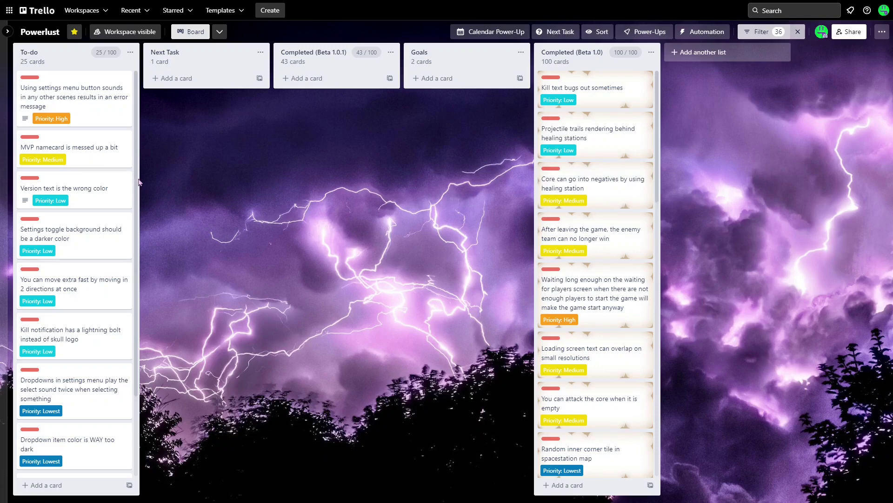
Examine the bug and task cards in the To-do list of the Powerlust board in Trello.
scroll(137, 136, "down", 2)
scroll(139, 134, "up", 2)
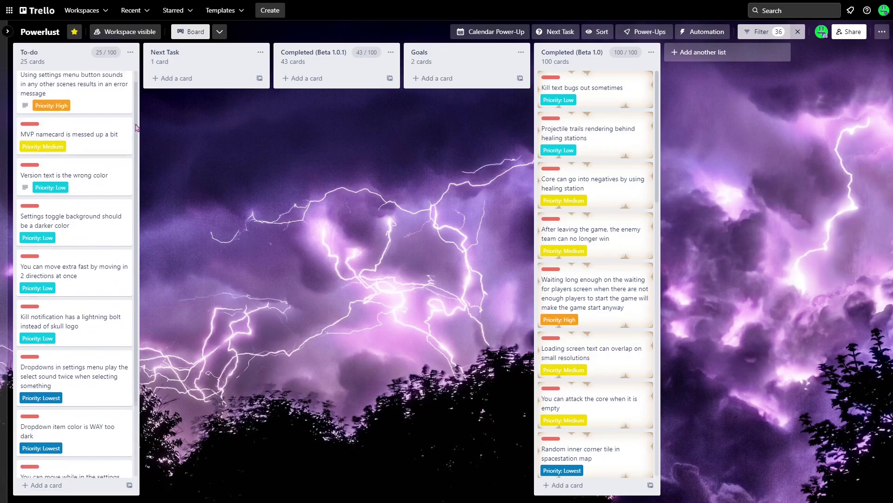
scroll(111, 137, "down", 2)
scroll(129, 131, "up", 2)
scroll(128, 131, "up", 1)
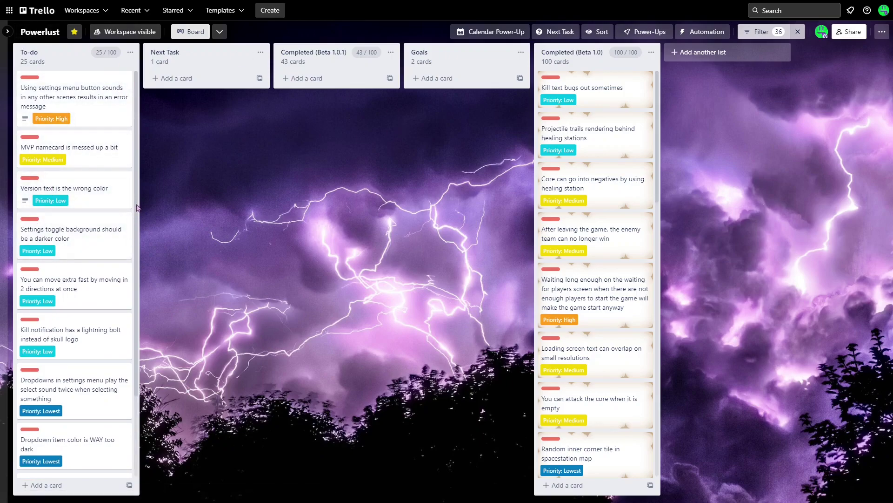
scroll(130, 214, "down", 2)
scroll(119, 270, "up", 2)
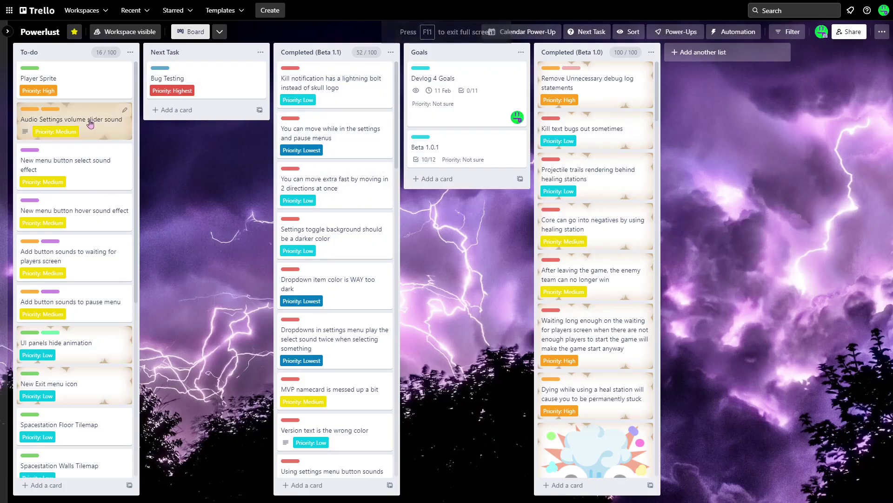
scroll(91, 187, "down", 5)
scroll(90, 391, "up", 2)
scroll(89, 396, "down", 2)
scroll(86, 326, "up", 6)
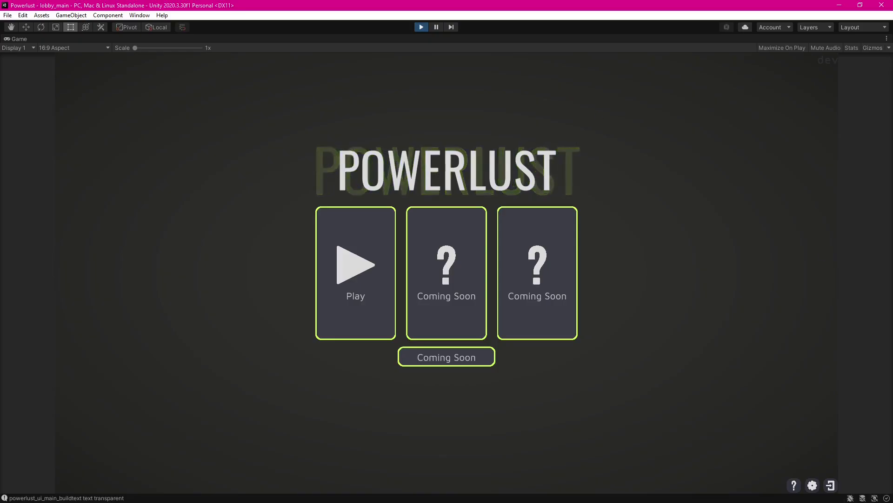
left_click(798, 165)
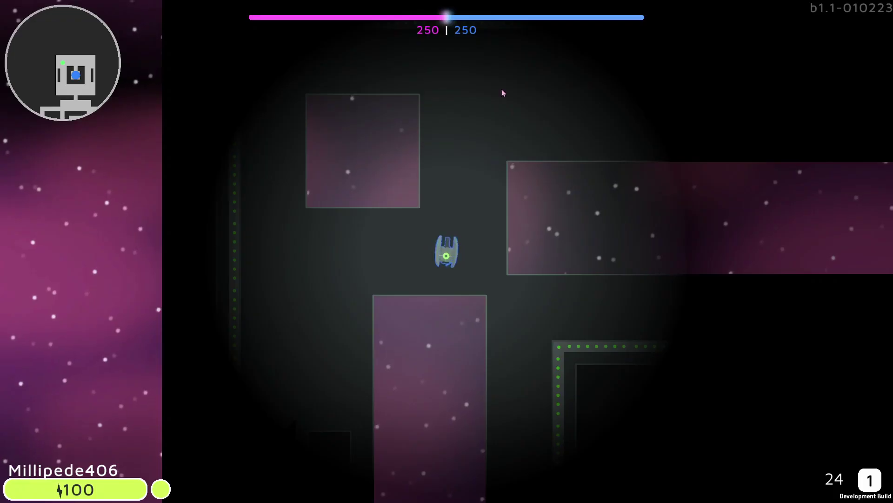
key("d")
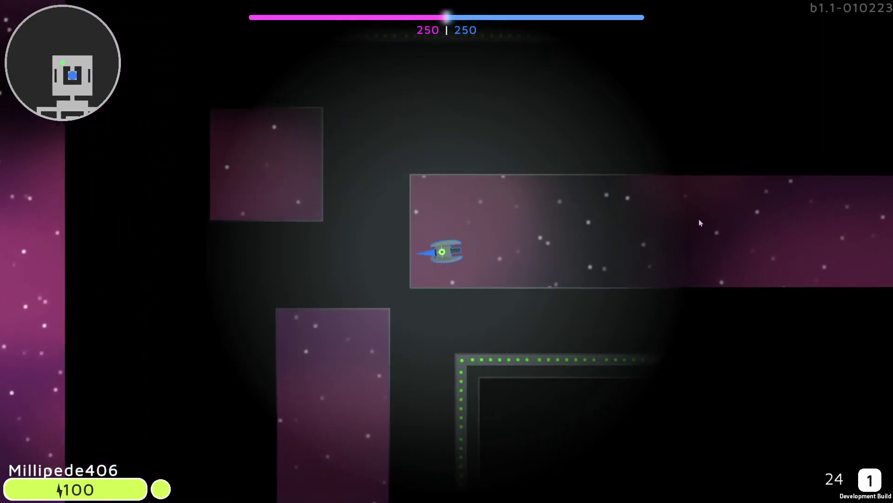
key("w")
key("space")
key("s")
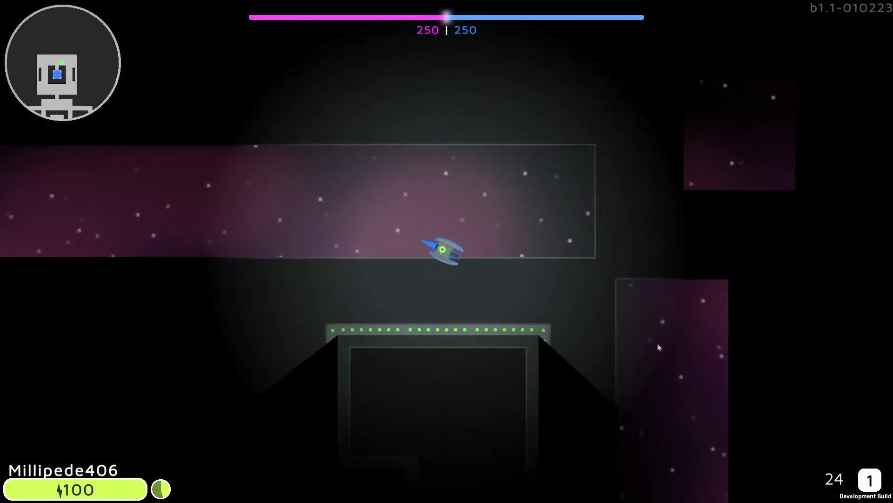
key("s")
key("d")
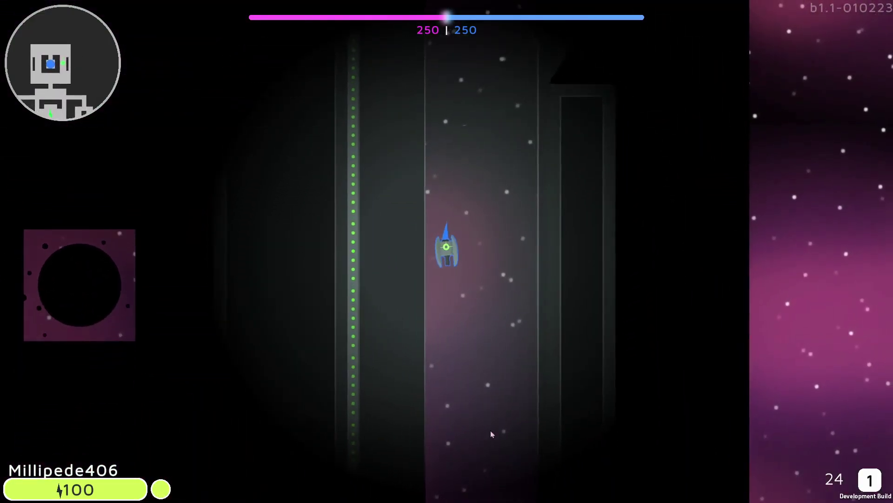
key("d")
key("a")
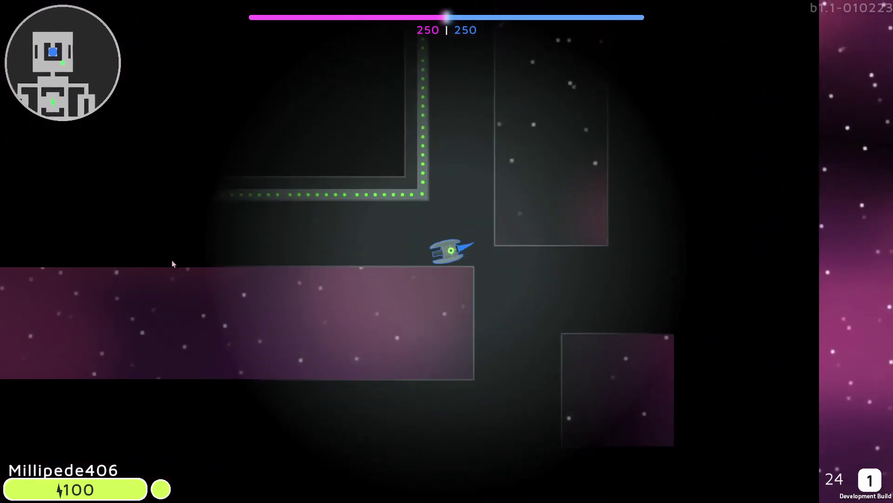
key("a")
key("w")
key("d")
key("s")
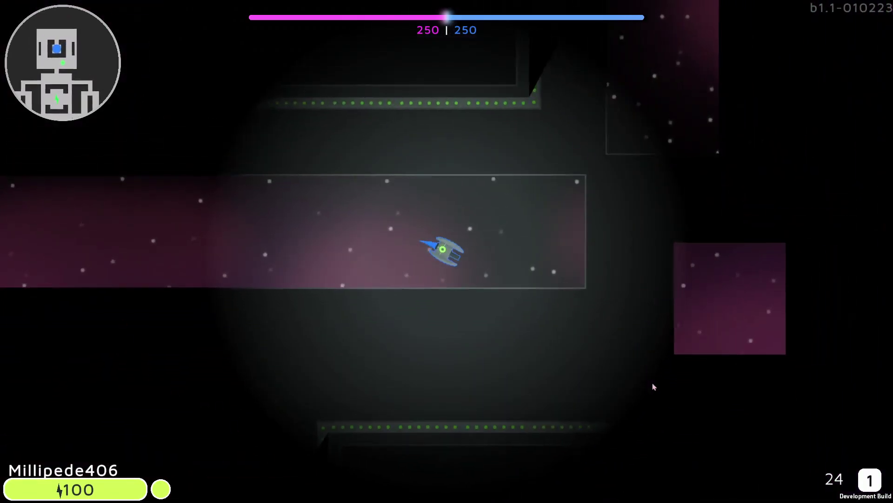
key("w")
key("space")
key("a")
key("s")
key("a")
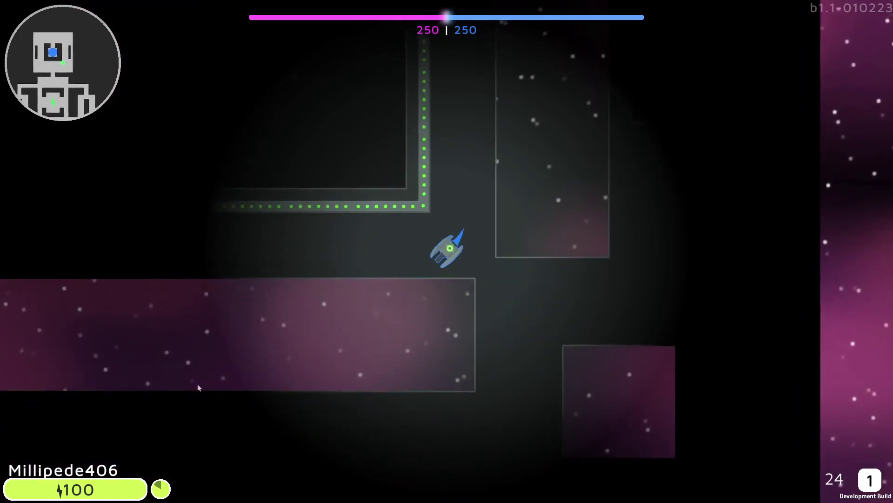
key("s")
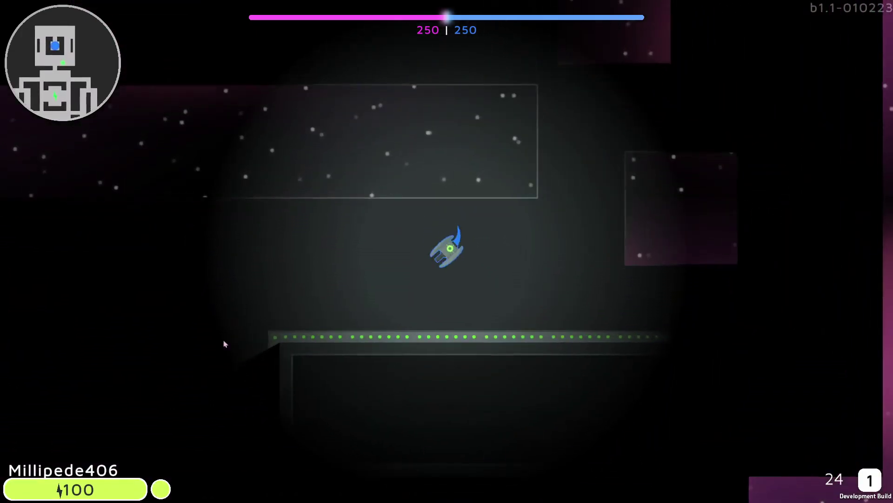
key("w")
key("d")
key("s")
key("a")
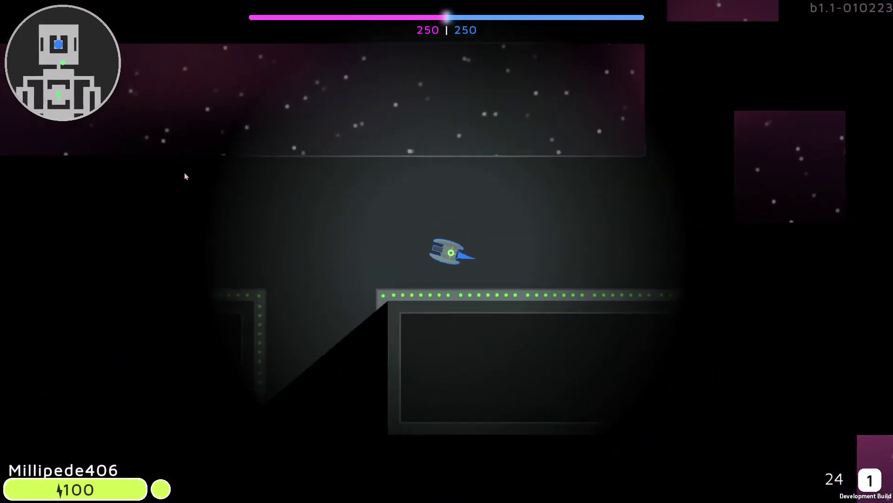
key("s")
key("d")
key("a")
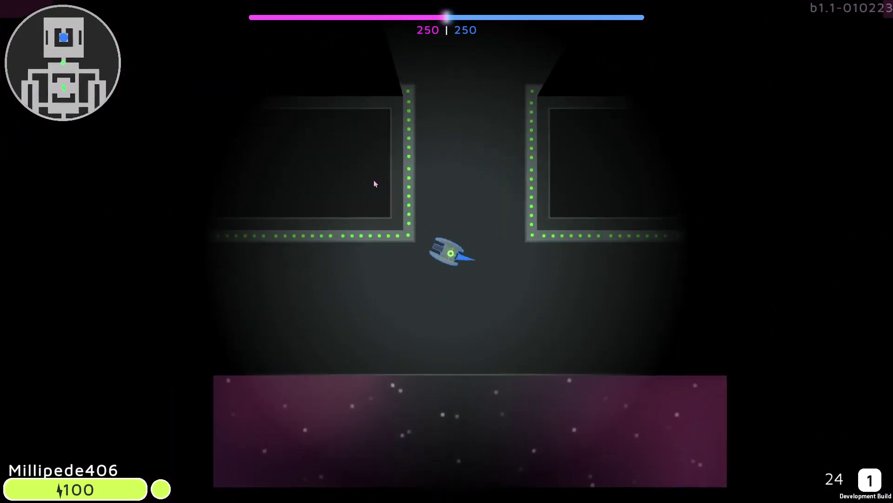
key("d")
key("w")
key("s")
key("d")
key("w")
key("a")
key("s")
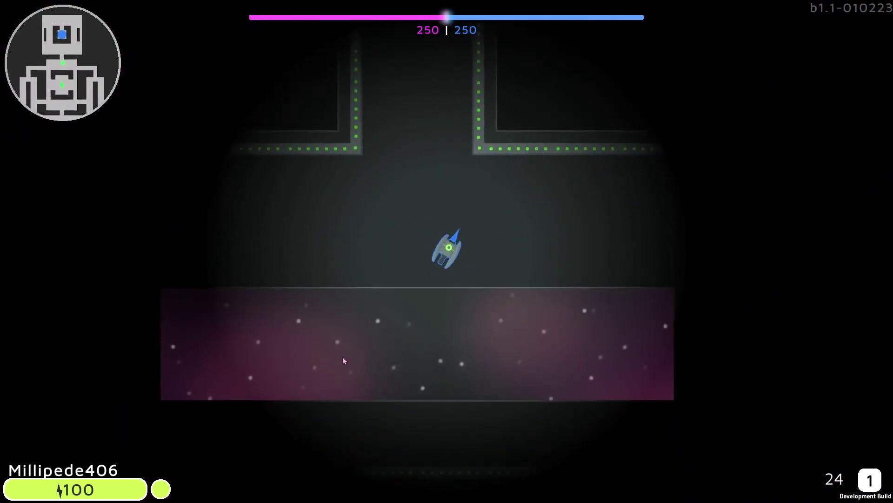
key("w")
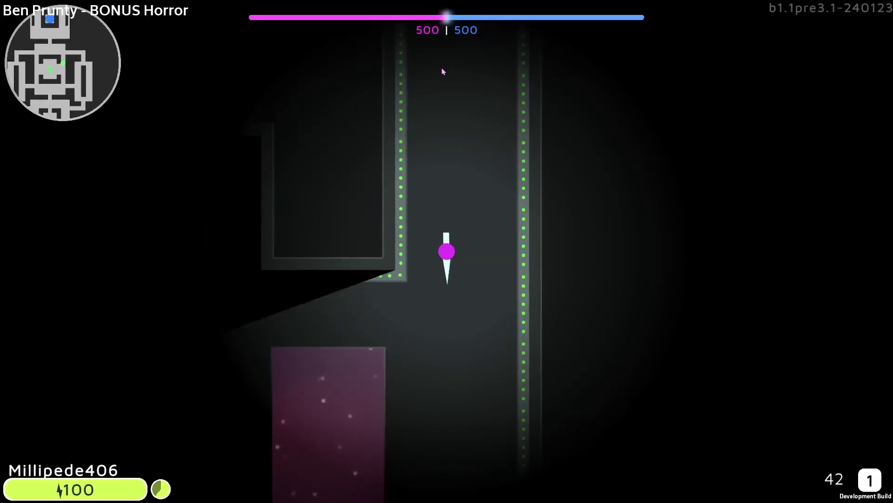
key("w")
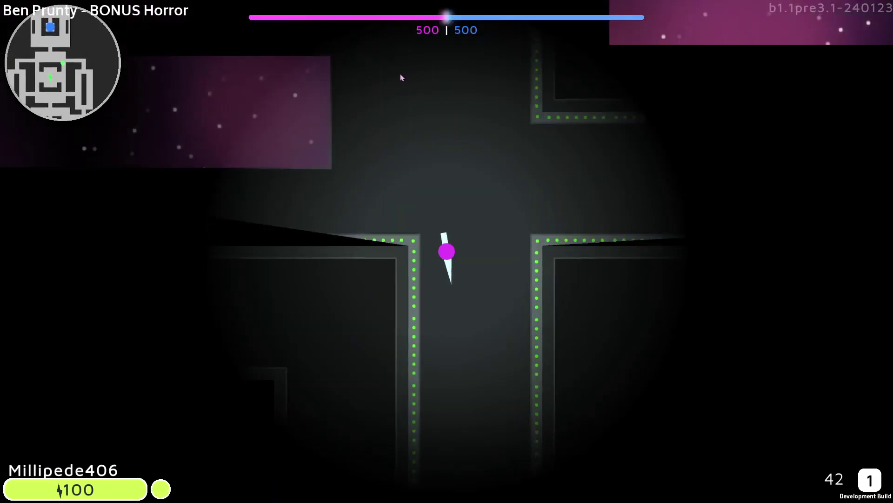
key("w")
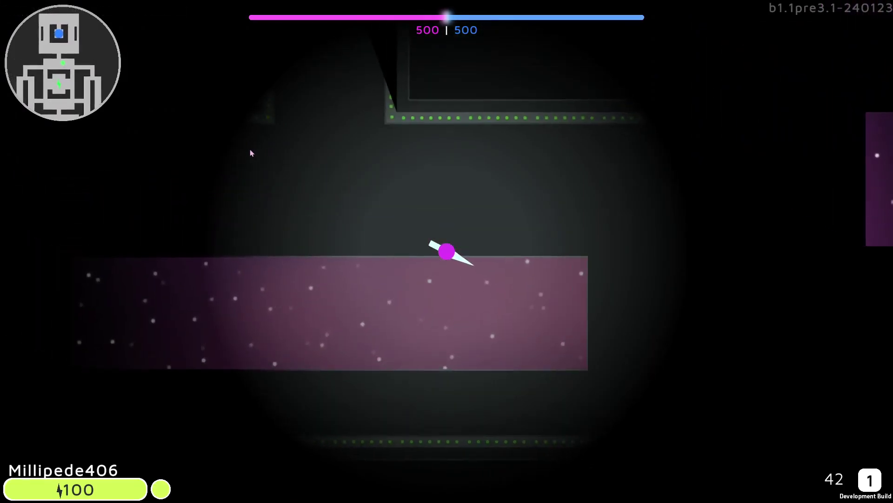
key("w")
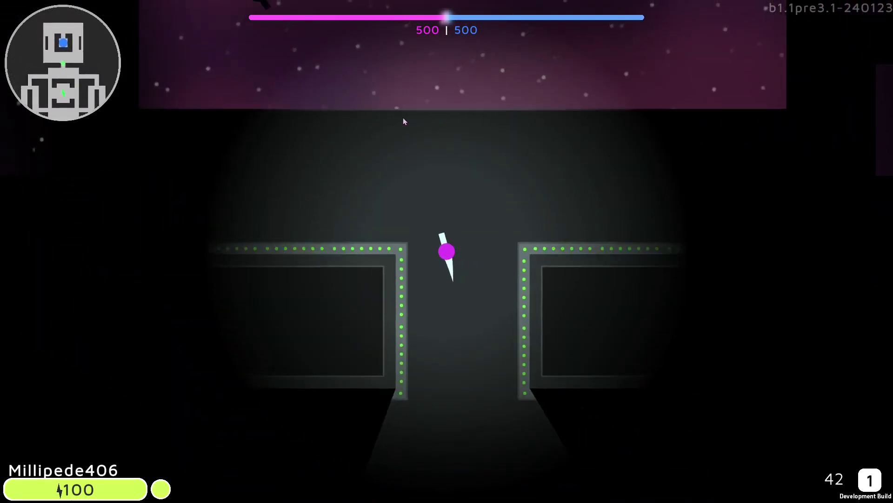
key("w")
key("a")
mouse_move(439, 113)
left_mouse_down()
mouse_move(453, 297)
mouse_move(473, 217)
mouse_move(479, 108)
left_mouse_up()
key("d")
key("space")
key("w")
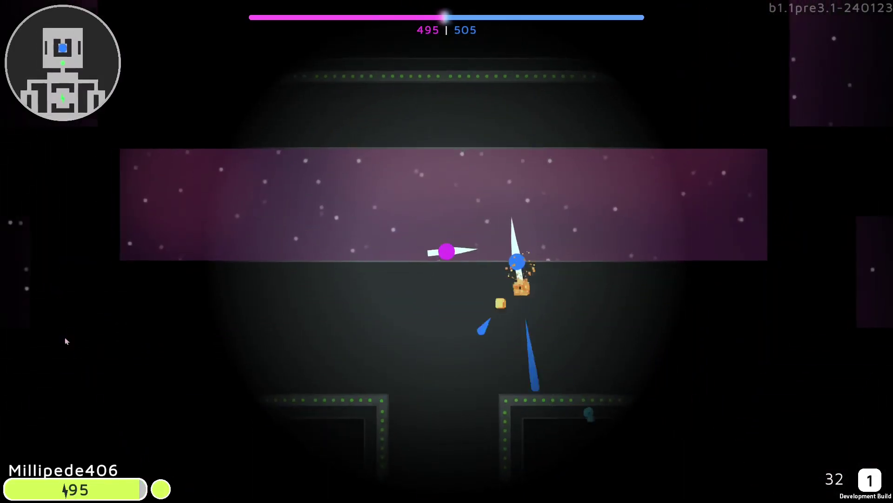
key("space")
key("w")
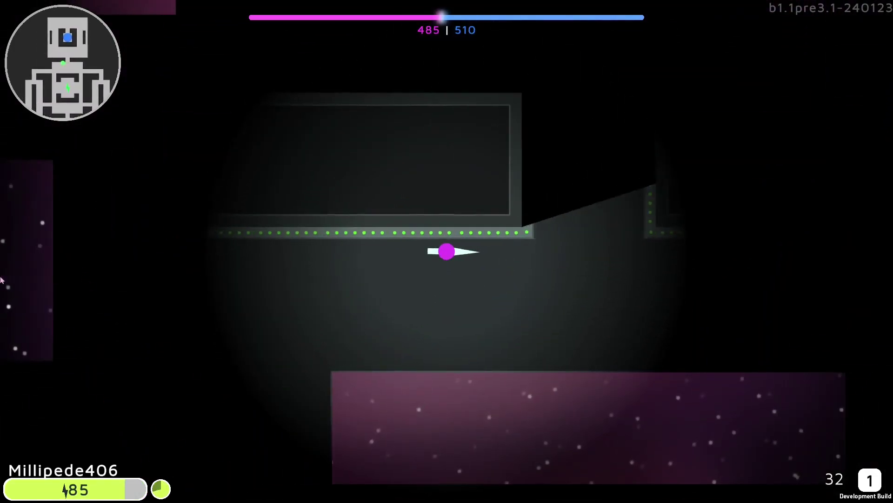
mouse_move(558, 191)
left_mouse_down()
mouse_move(585, 171)
mouse_move(510, 249)
mouse_move(420, 283)
mouse_move(582, 317)
mouse_move(581, 299)
mouse_move(651, 305)
mouse_move(683, 287)
left_mouse_up()
key("space")
key("w")
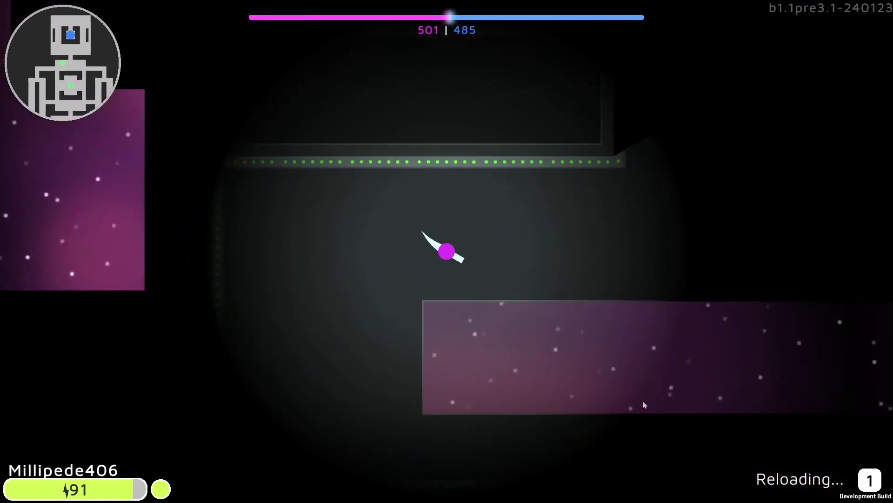
key("space")
key("w")
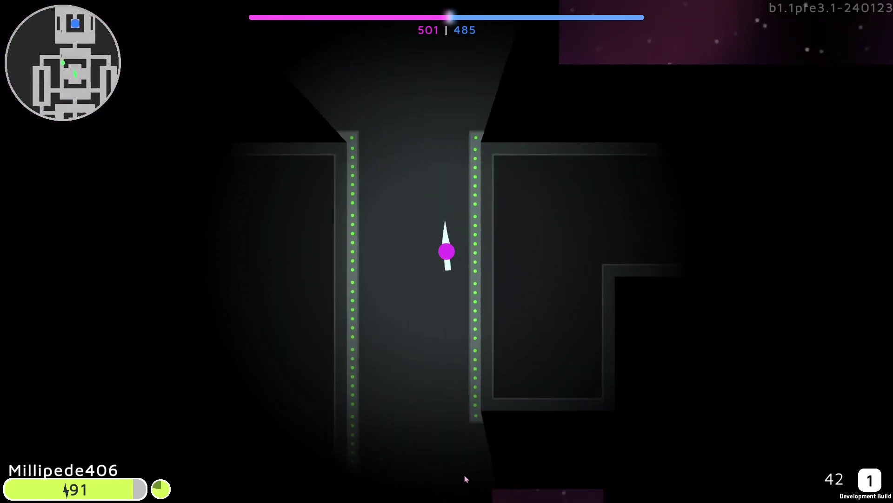
key("w")
key("space")
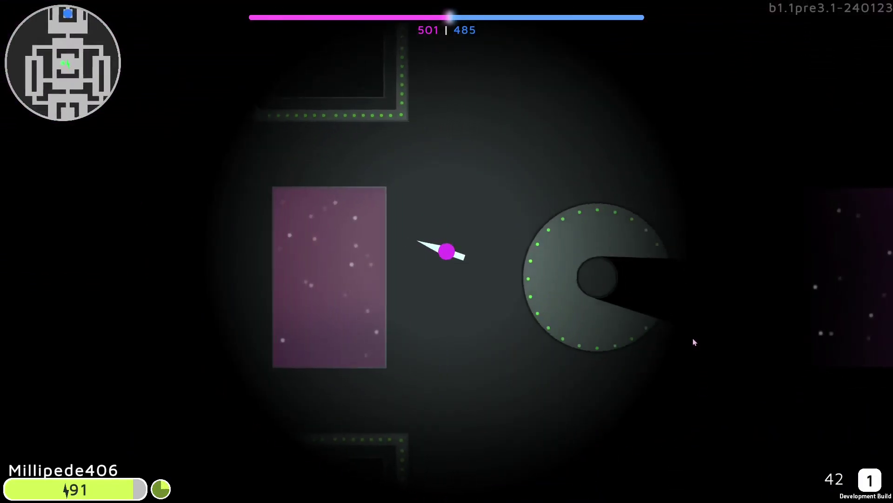
key("e")
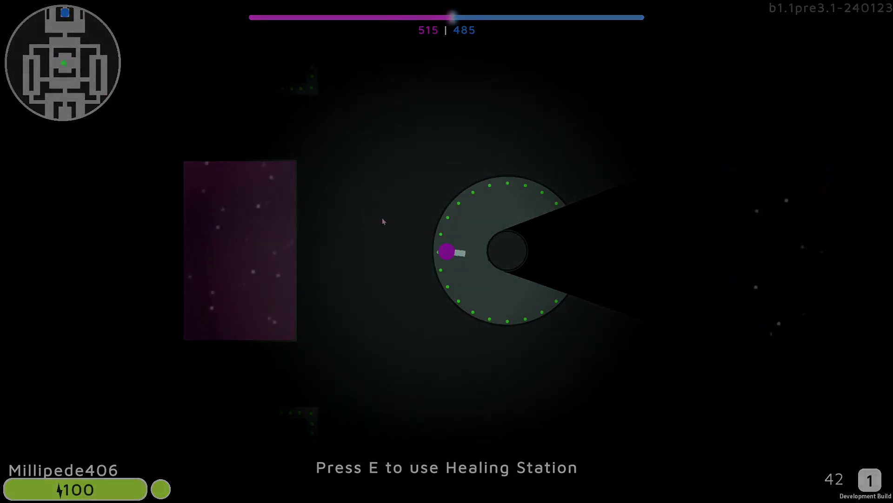
key("a")
key("w")
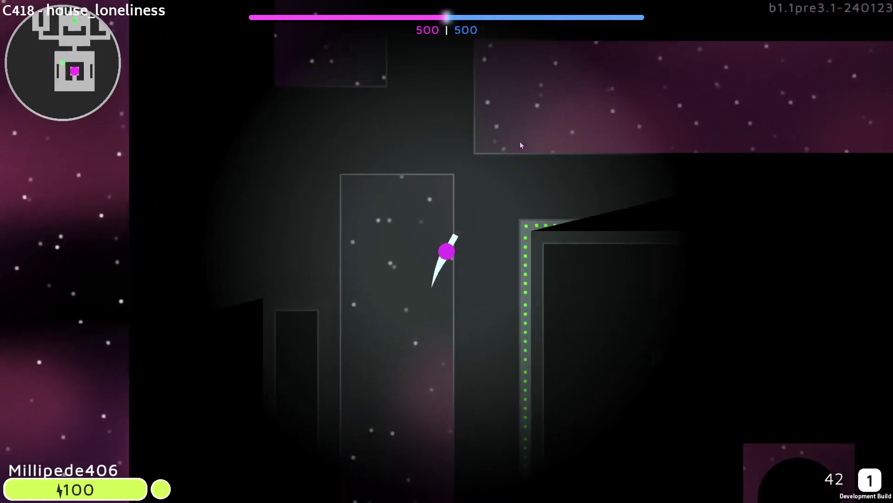
key("w")
key("d")
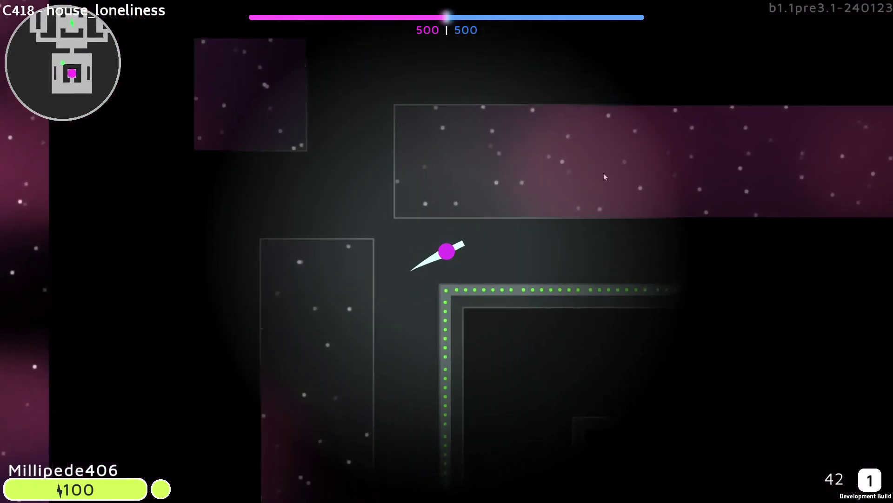
key("space")
left_click(468, 114)
left_click_drag(468, 115, 398, 121)
key("a")
key("r")
key("w")
key("a")
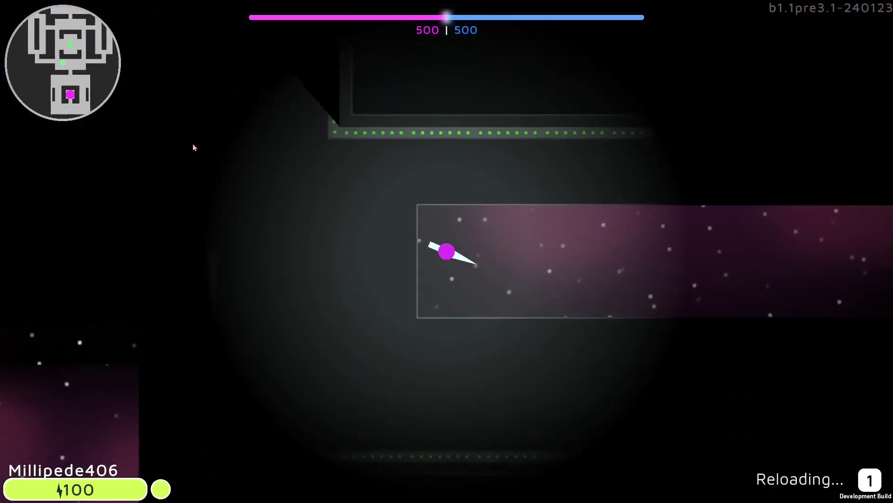
key("w")
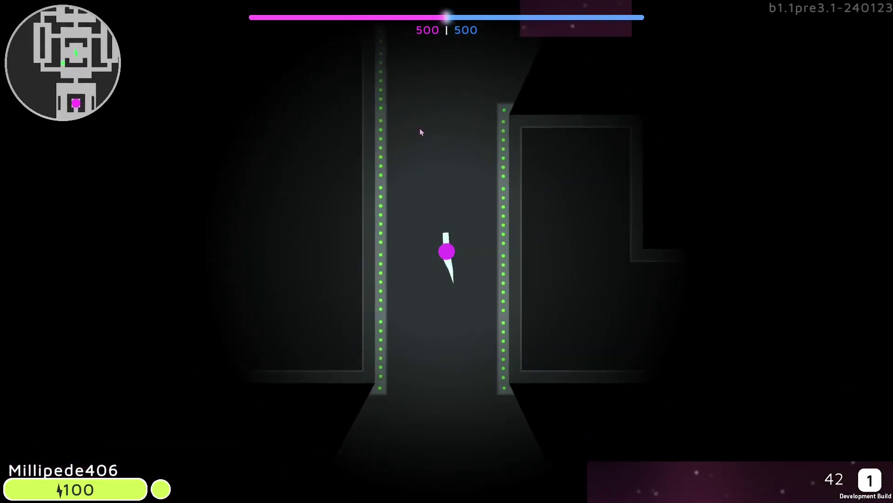
Fly the pink player north from the pink base through the western corridor, then east into the hall above it.
key("w")
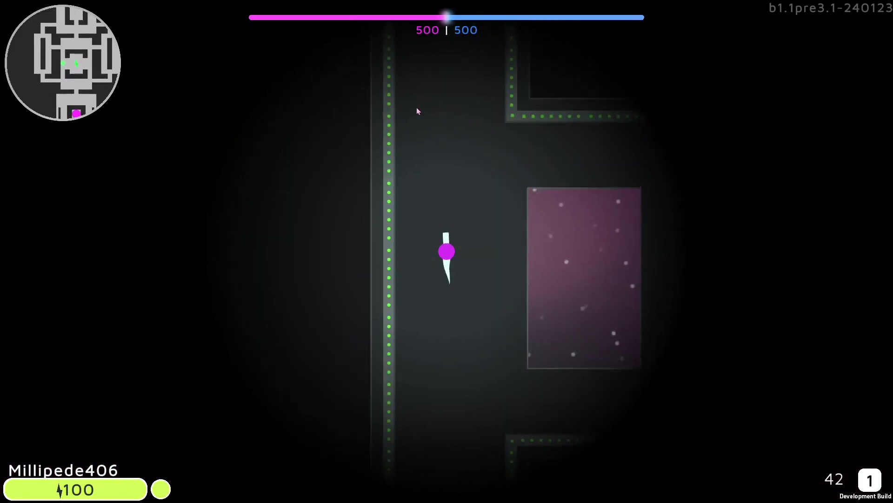
key("w")
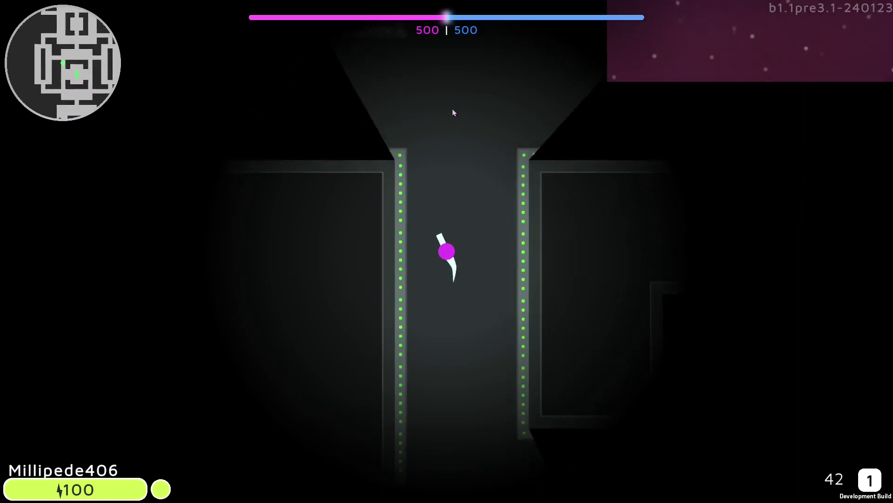
key("d")
key("w")
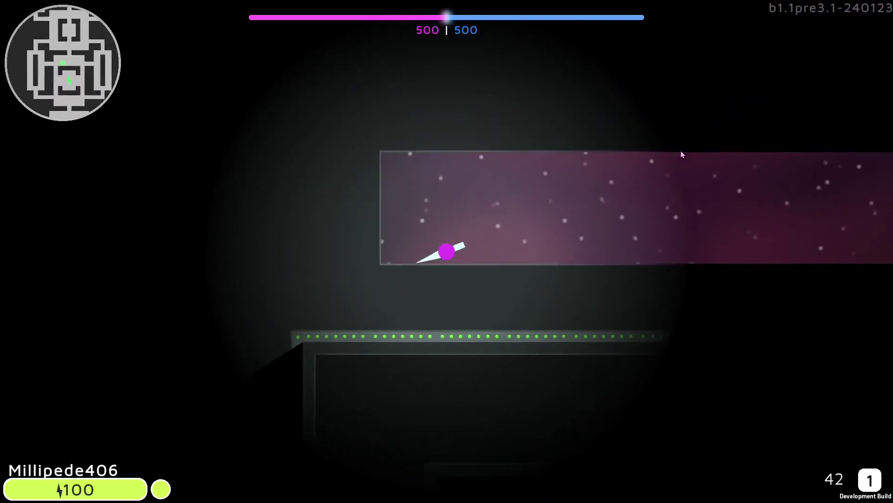
Continue north through the central passage, crossing the room with the square window and entering the corridor beyond it.
key("w")
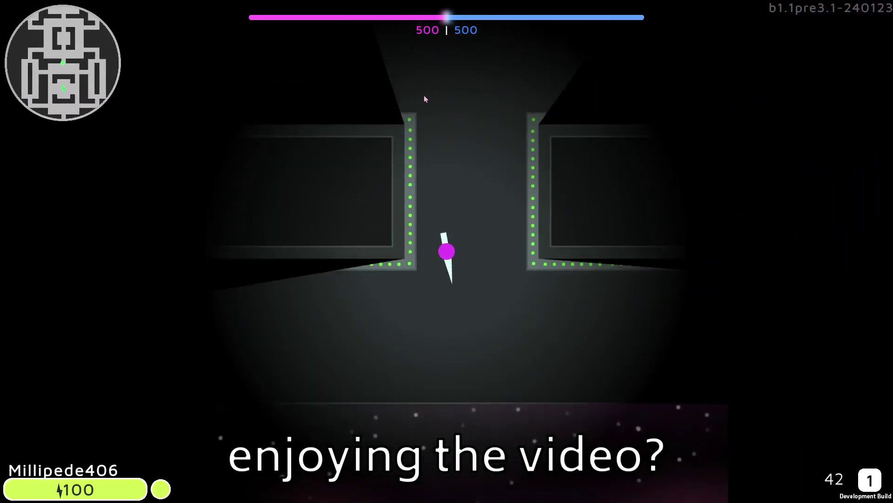
key("w")
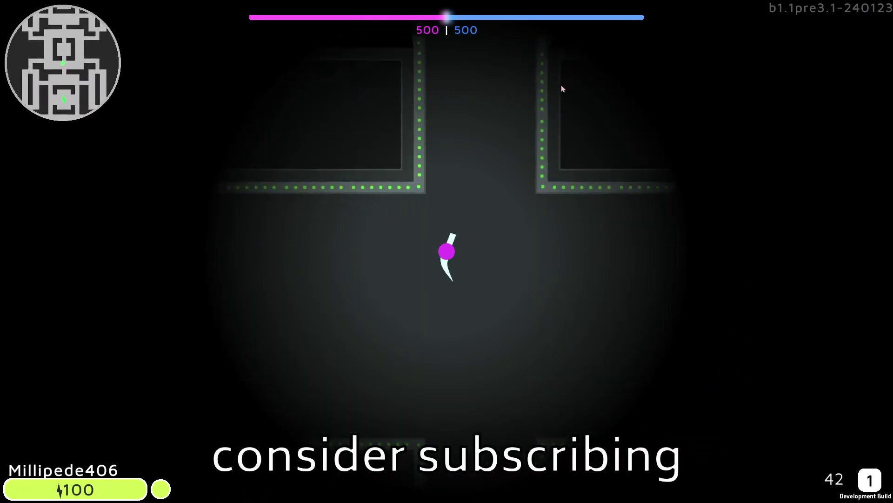
key("w")
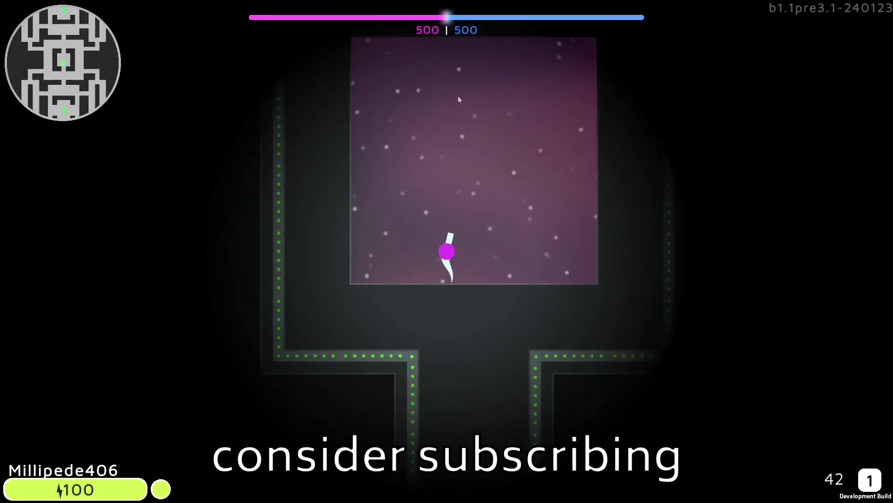
key("w")
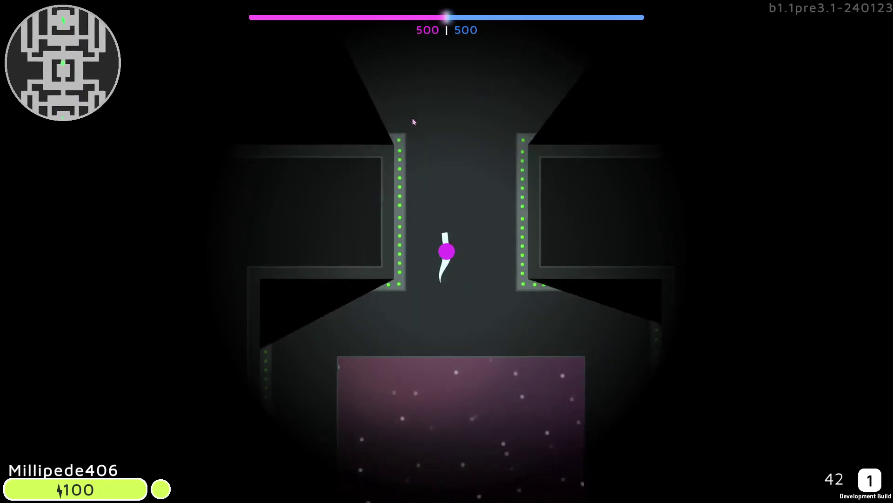
key("w")
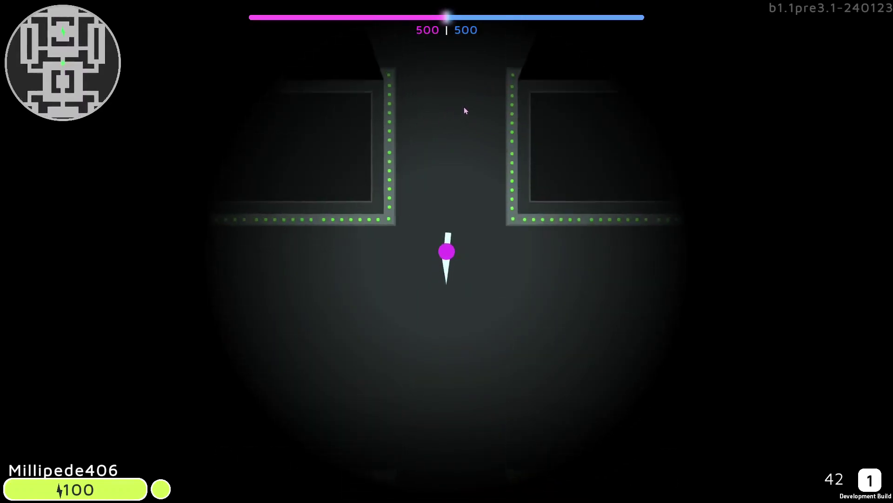
Move east along the hall past the wide window and enter the eastern corridor.
key("a")
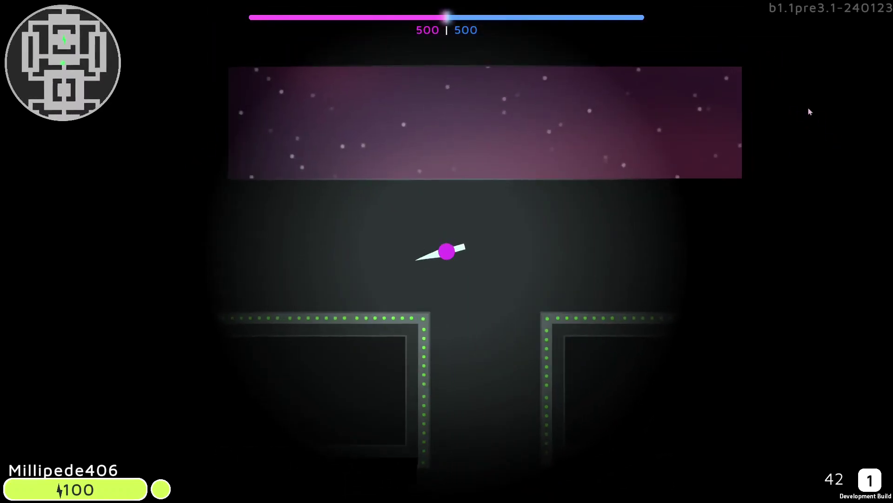
key("d")
key("w")
key("d")
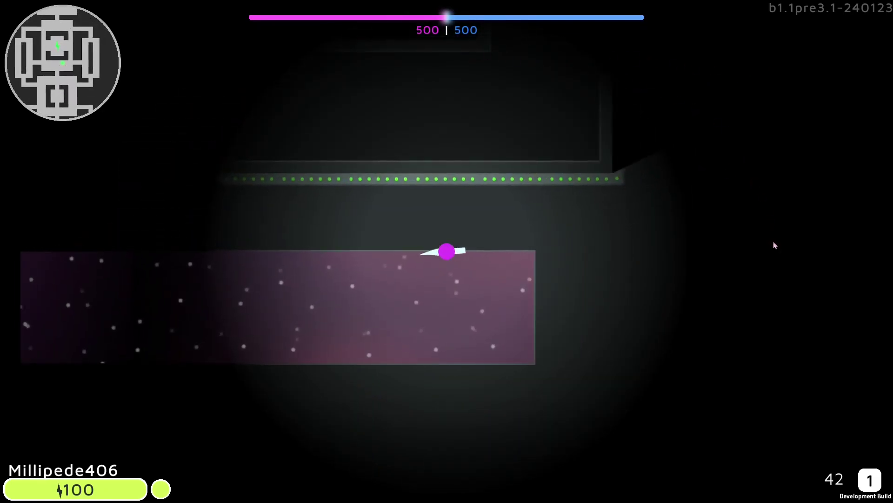
key("w")
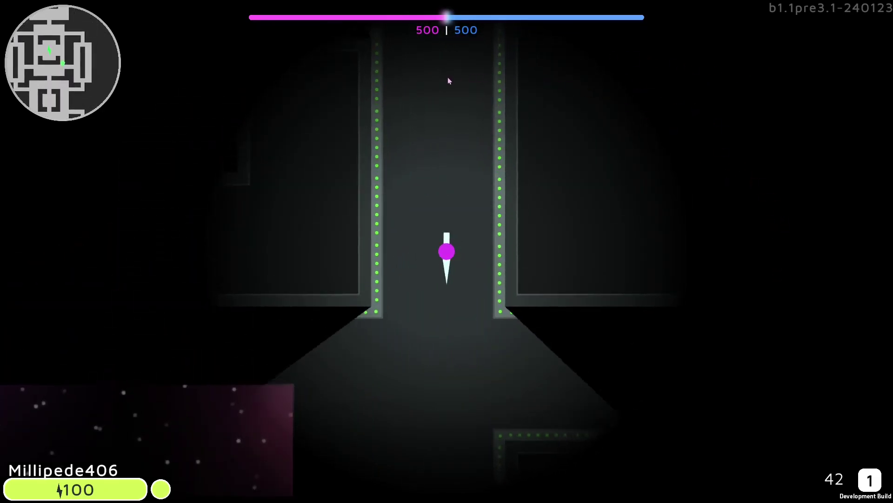
Fly up the eastern corridor, cross the upper hall westward and enter the passage below the blue base.
key("a")
key("w")
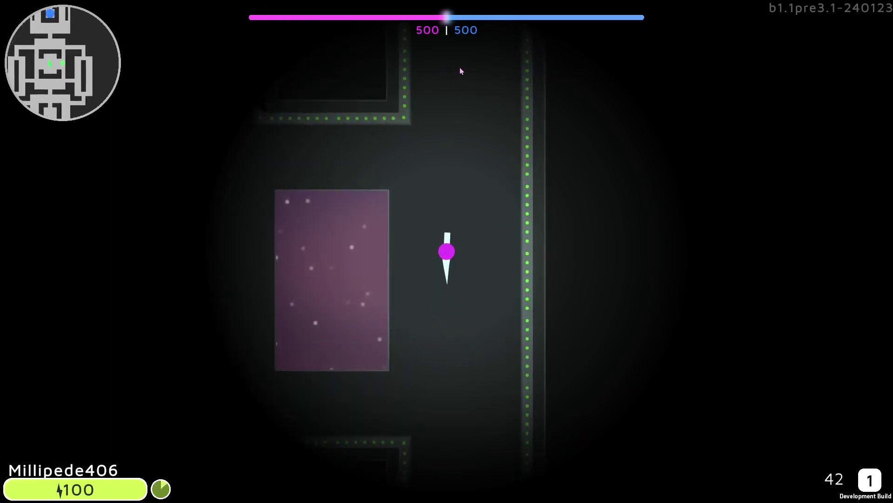
key("w")
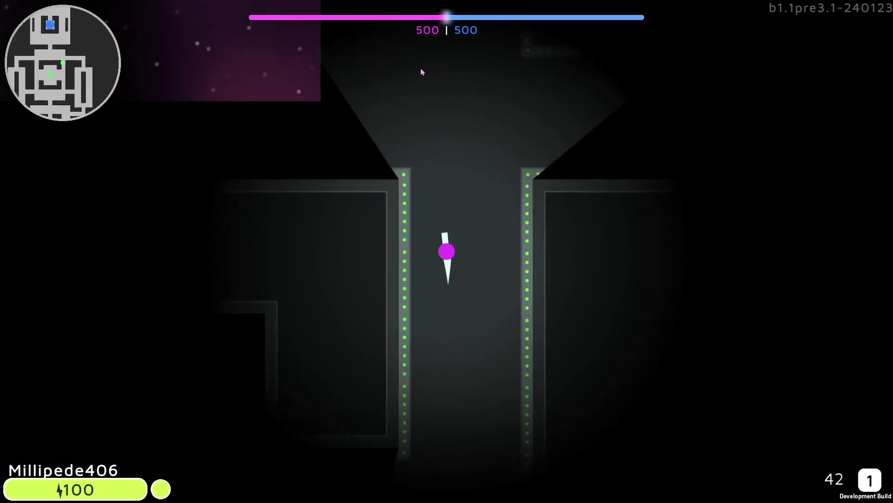
key("w")
key("a")
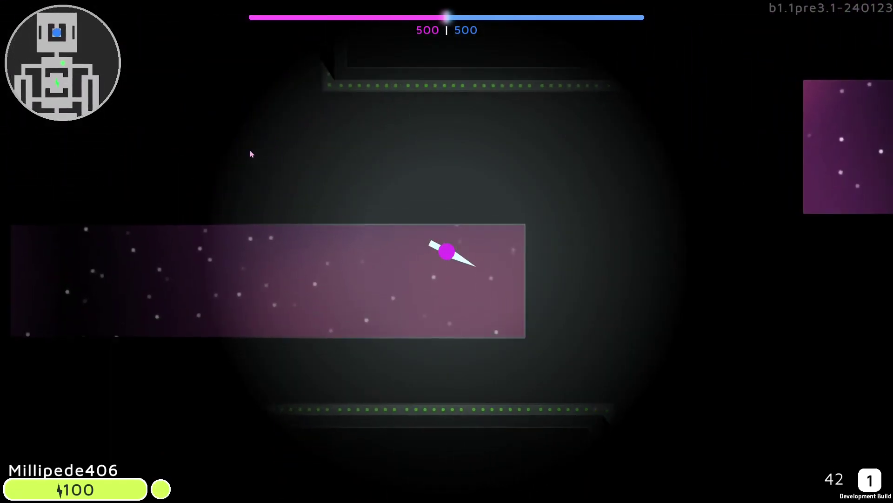
key("w")
key("d")
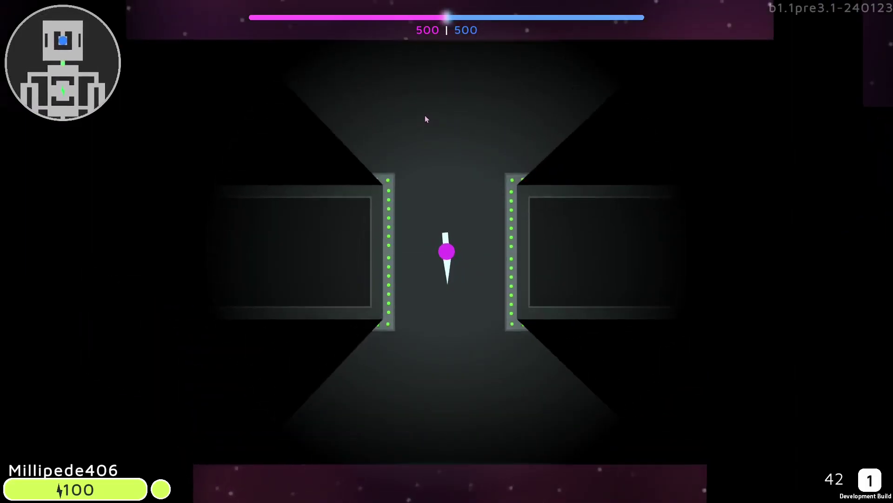
Leave the passage towards the blue base and engage the blue opponent with shots while dodging.
key("w")
key("a")
mouse_move(344, 135)
left_mouse_down()
mouse_move(505, 263)
mouse_move(460, 223)
mouse_move(547, 119)
left_mouse_up()
key("d")
key("w")
key("space")
key("d")
key("s")
key("a")
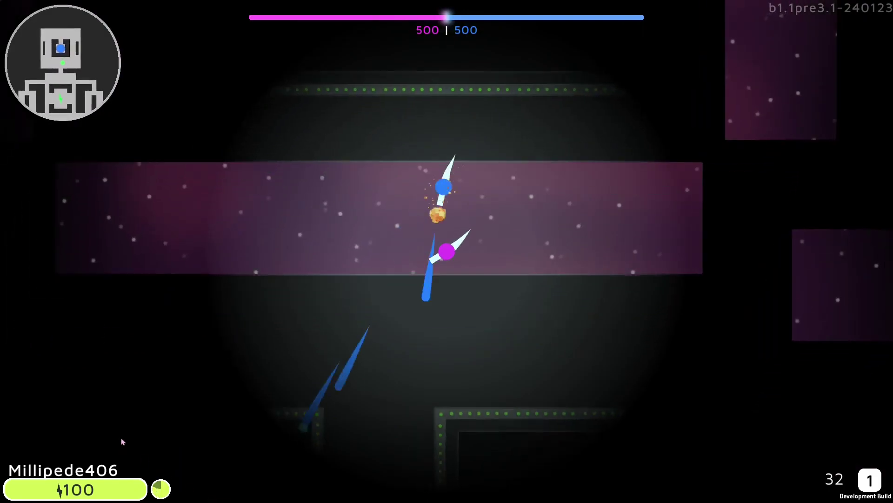
Fall back into the hall south of the blue base and keep shooting at the pursuing blue opponent.
key("s")
key("space")
key("a")
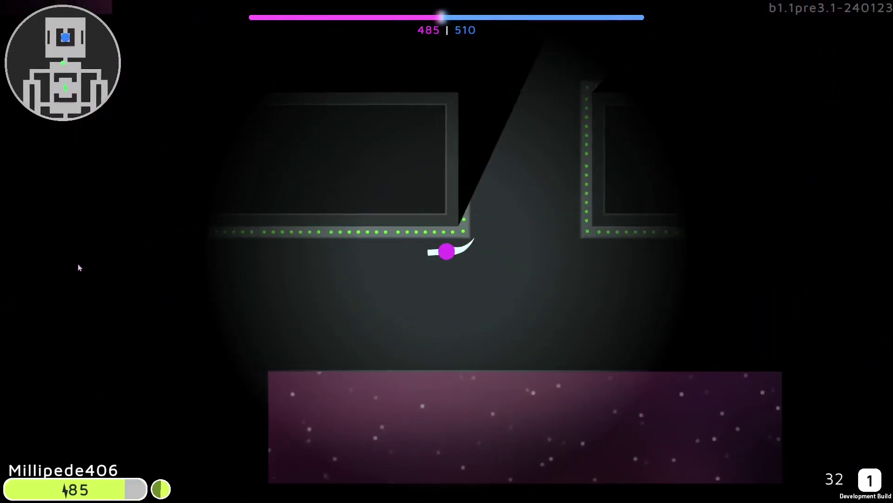
key("s")
key("d")
left_click_drag(549, 195, 561, 216)
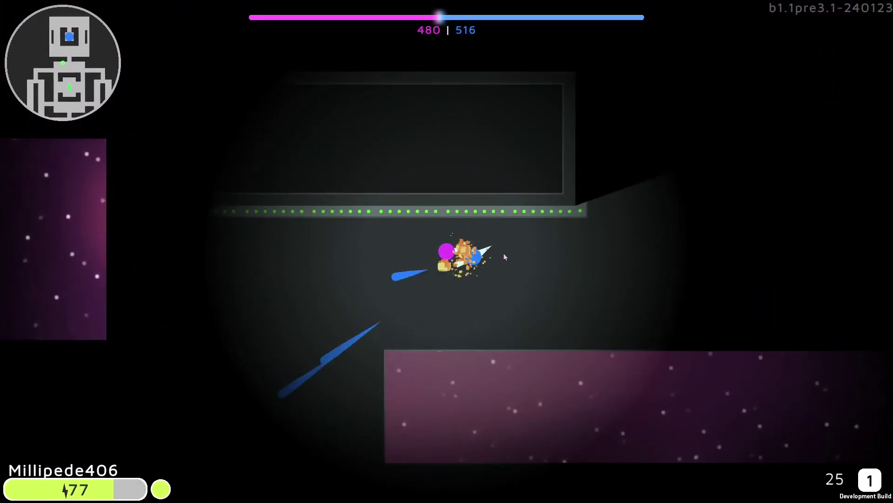
left_click(556, 318)
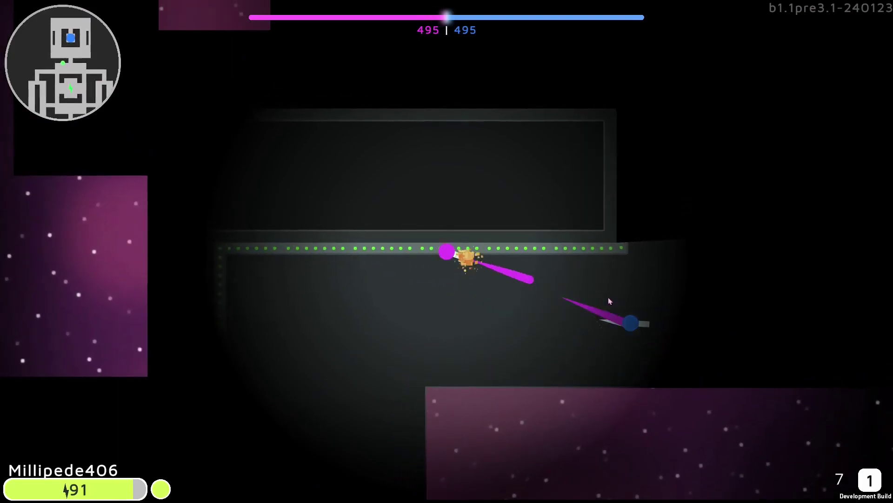
Retreat south through the western corridor to the Healing Station in the middle of the map.
key("s")
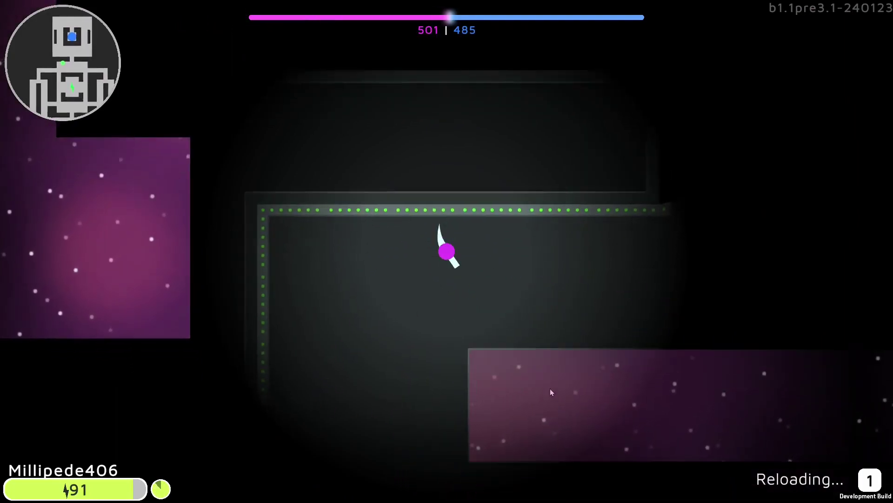
key("s")
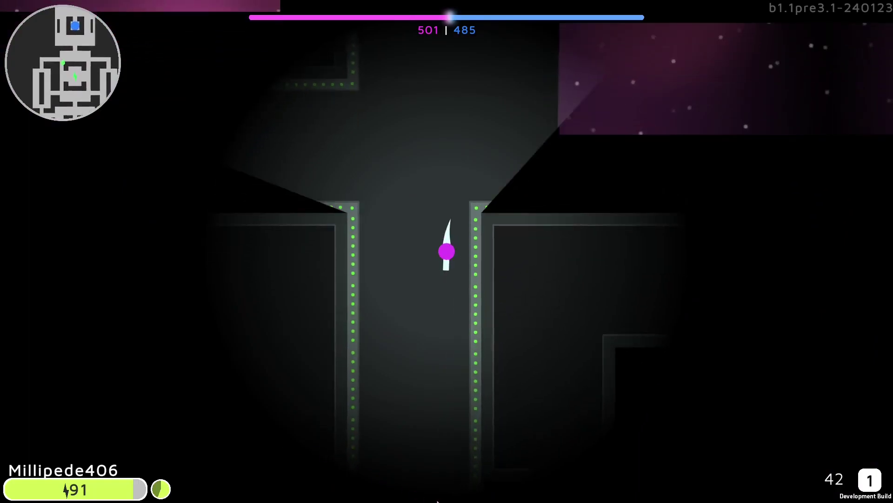
key("s")
key("d")
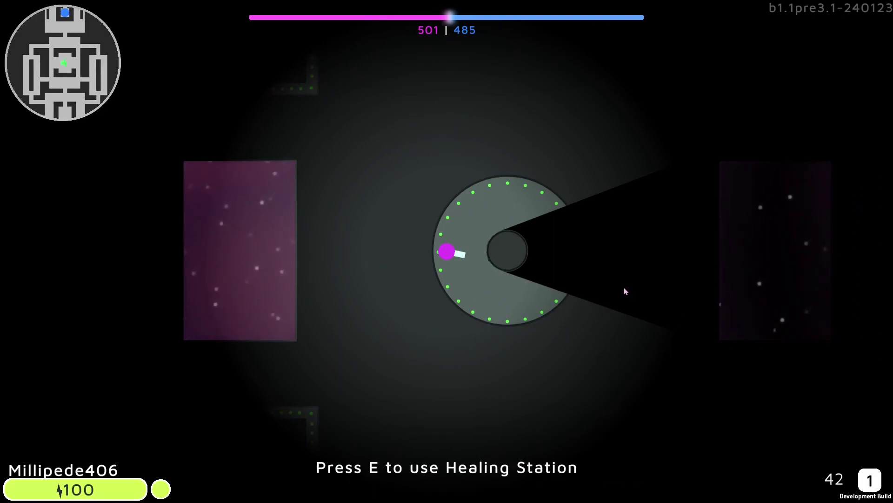
Leave the Healing Station, return through the western corridor to the passage below the blue base, and resume the attack.
key("a")
key("w")
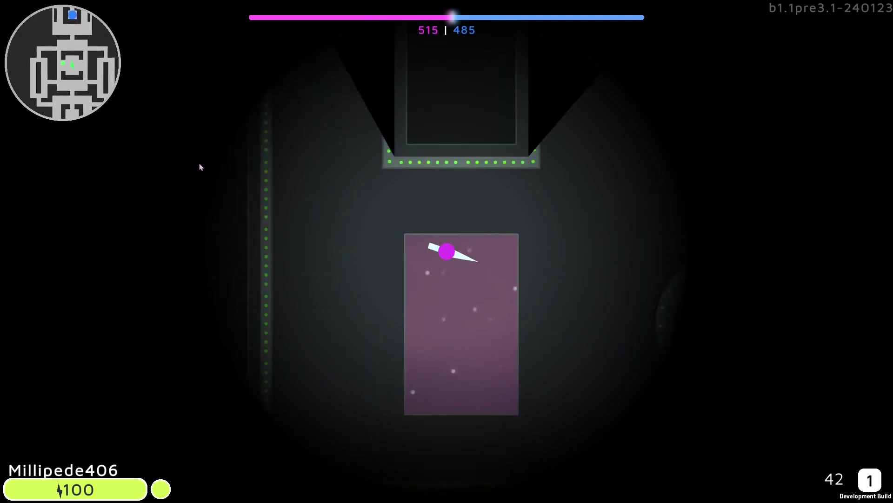
key("w")
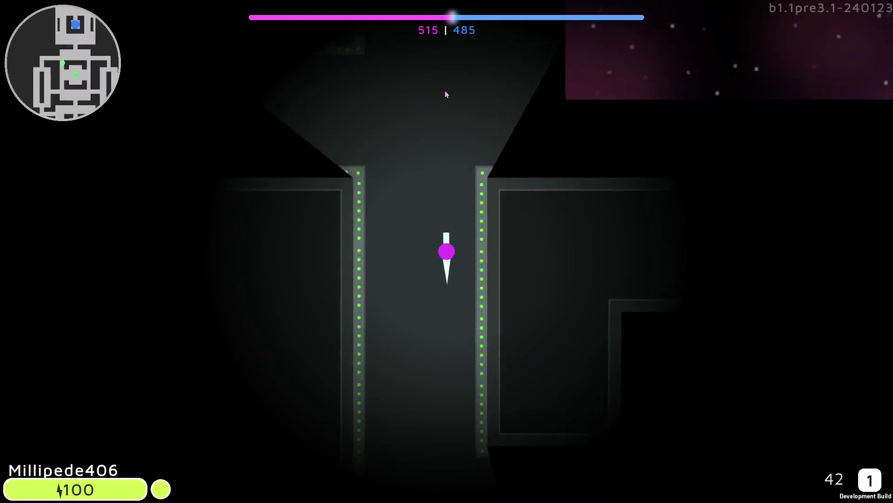
key("d")
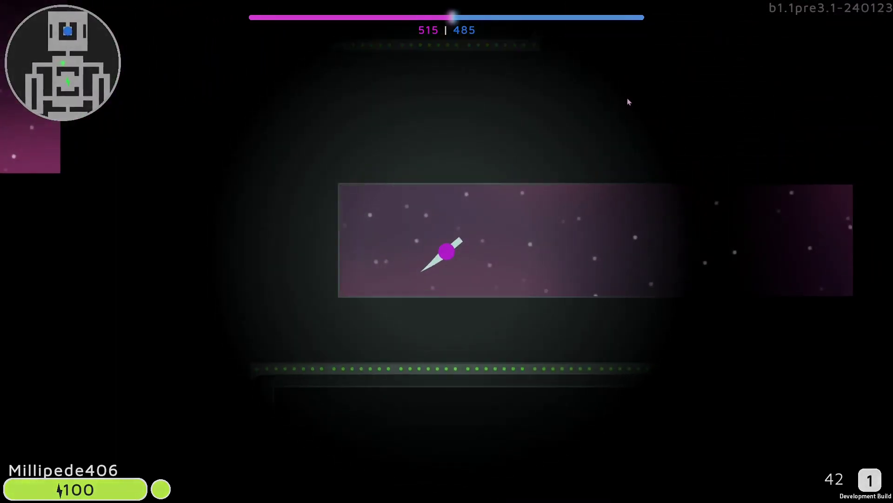
key("w")
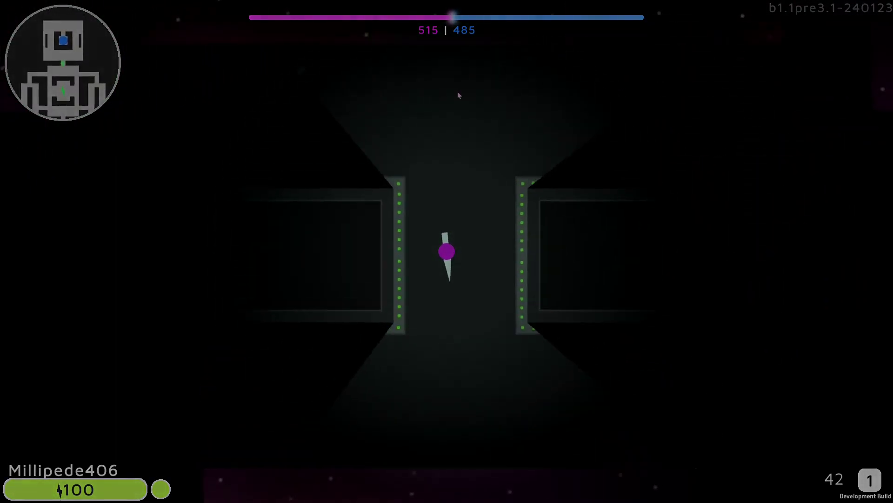
key("a")
left_click_drag(319, 144, 360, 193)
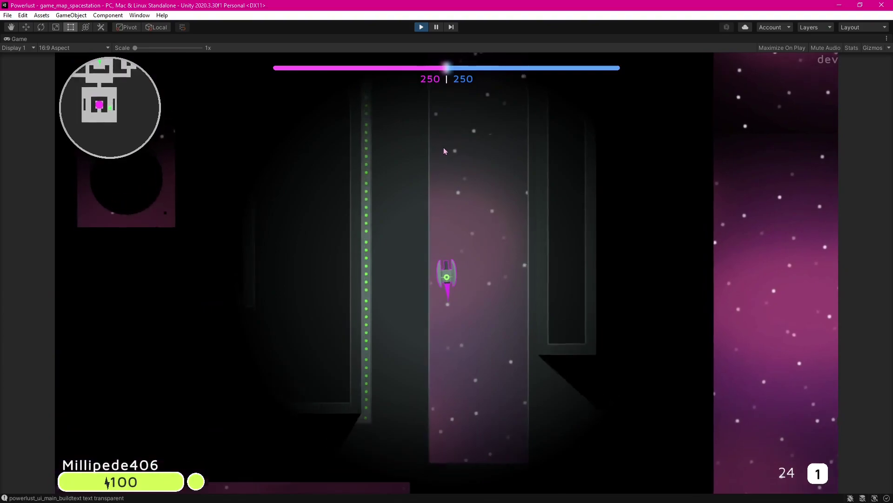
In the Unity play-mode build, fly the pink ship north past the pink base and west along the hall above it.
key("w")
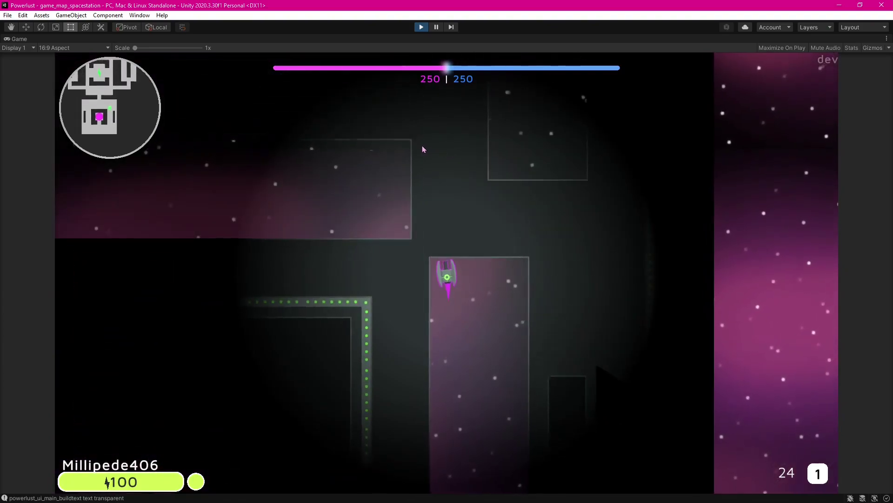
key("a")
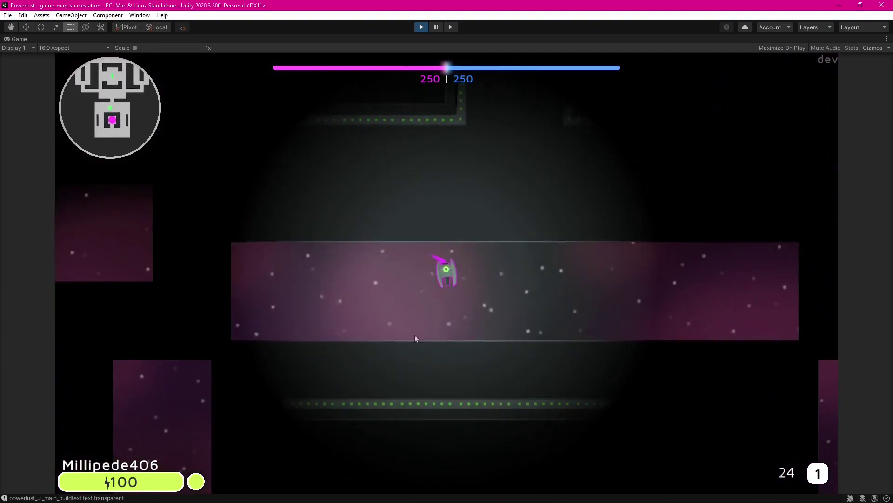
key("w")
key("w")
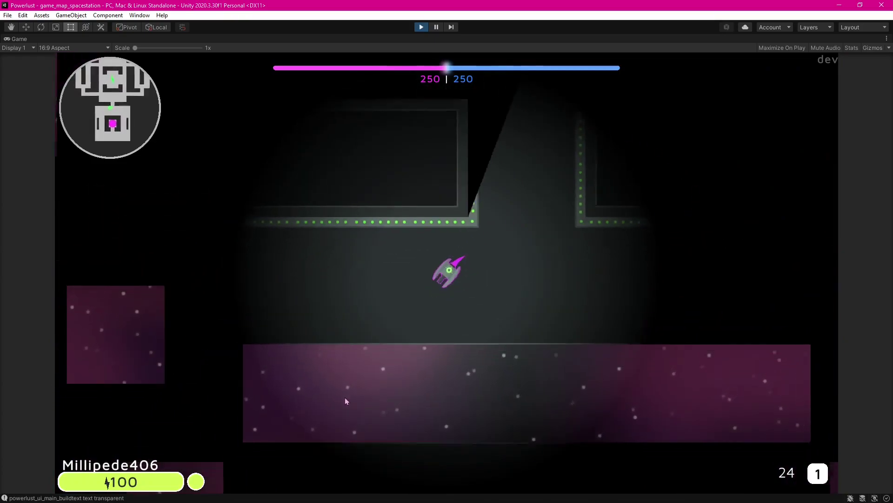
key("s")
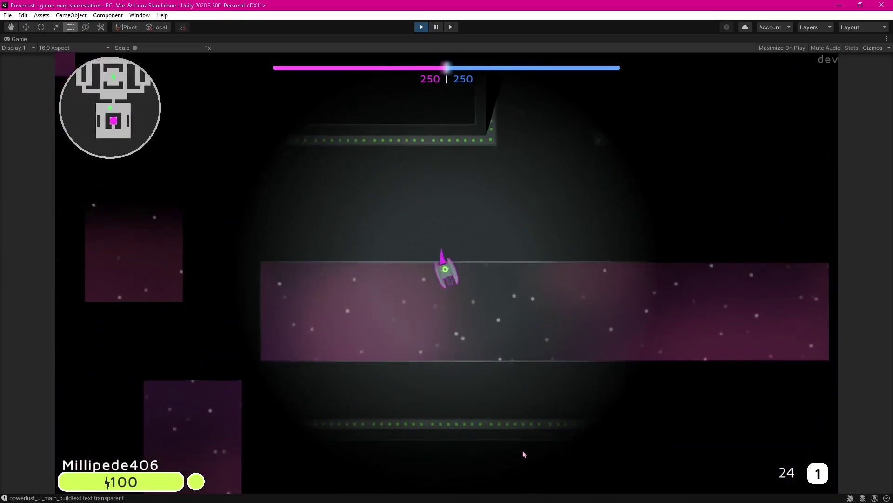
Manoeuvre the pink ship around the hall above the pink base, turning it in several directions to show the new ship sprite.
key("d")
key("w")
key("a")
key("w")
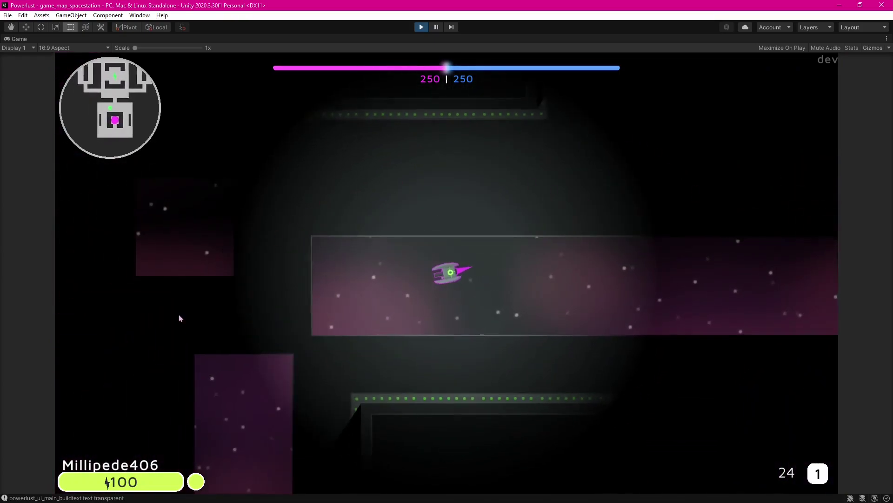
key("space")
key("w")
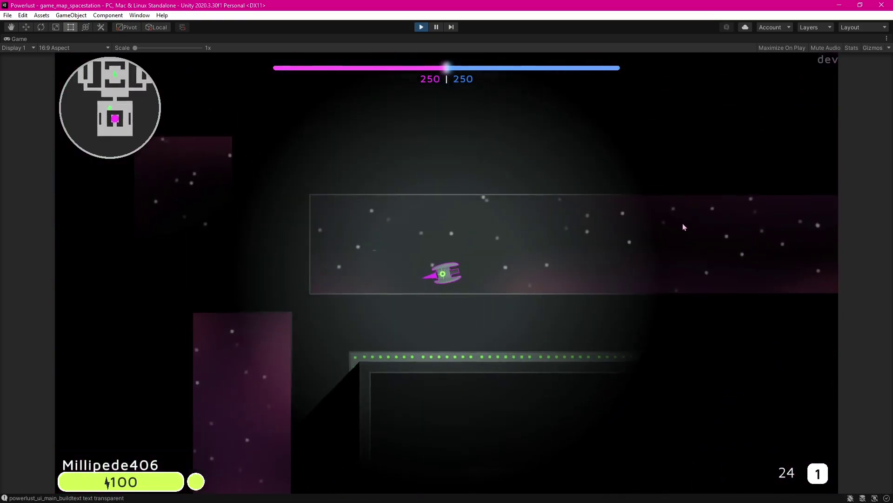
key("w")
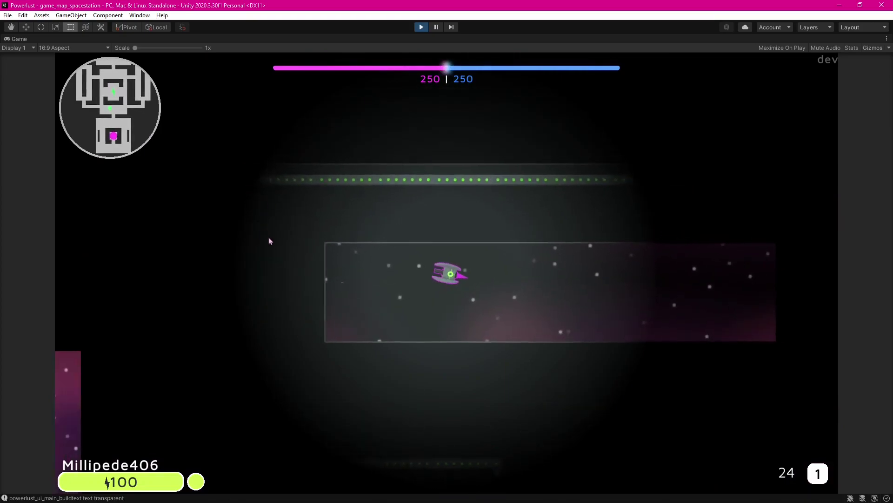
key("w")
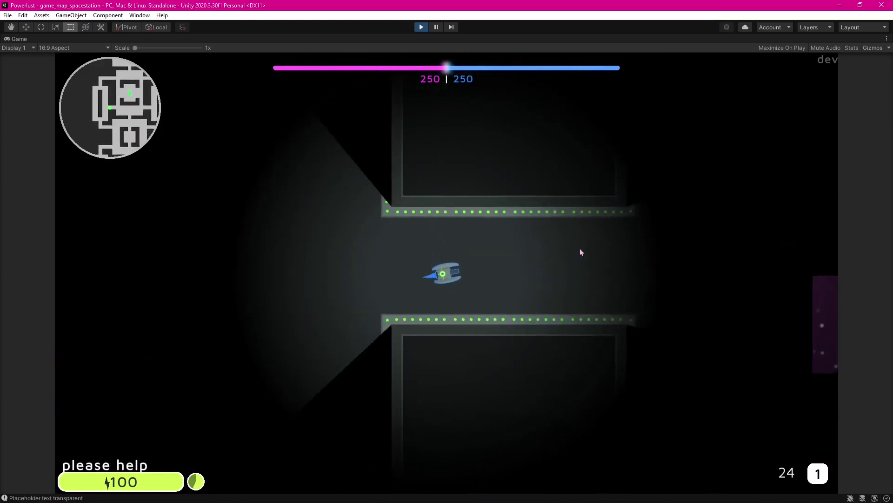
Fly the ship out of the corridor into the adjoining hall and along its wall, showing the new sprite at 5x scale.
key("w")
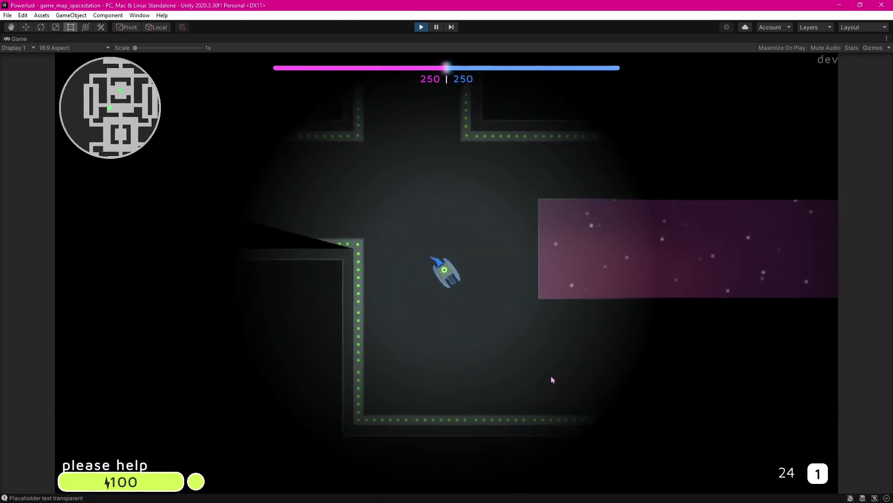
key("d")
key("w")
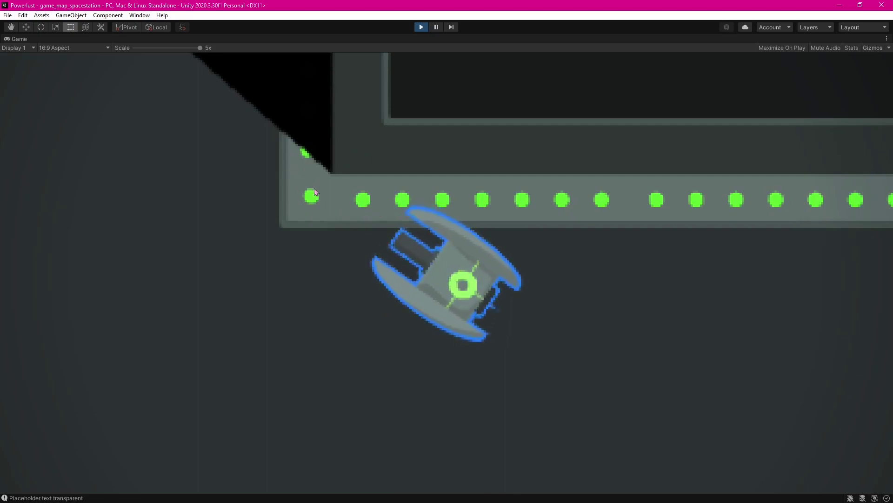
key("w")
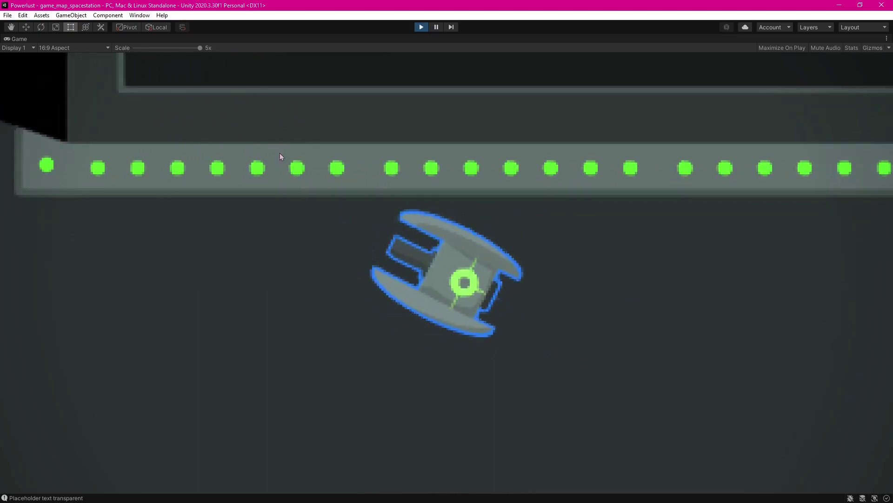
key("d")
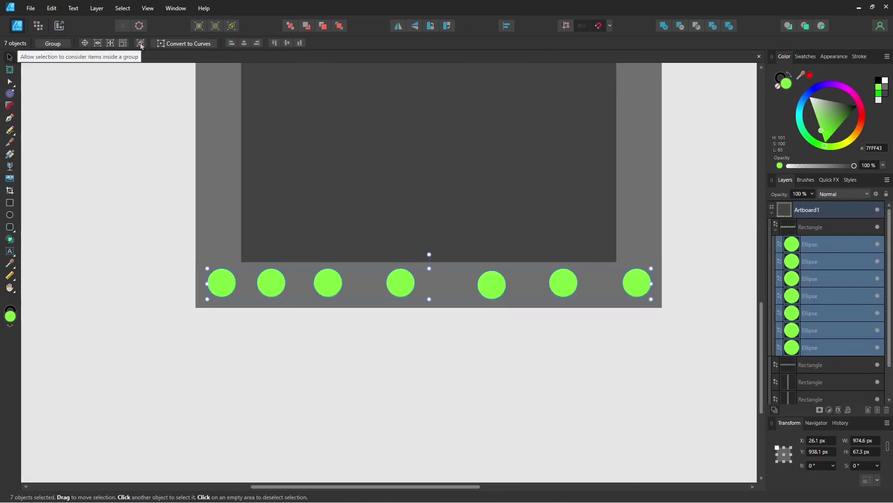
In Affinity Designer, delete the strip of 11 green light dots from the right edge of the second 1x1 tile.
right_click(408, 286)
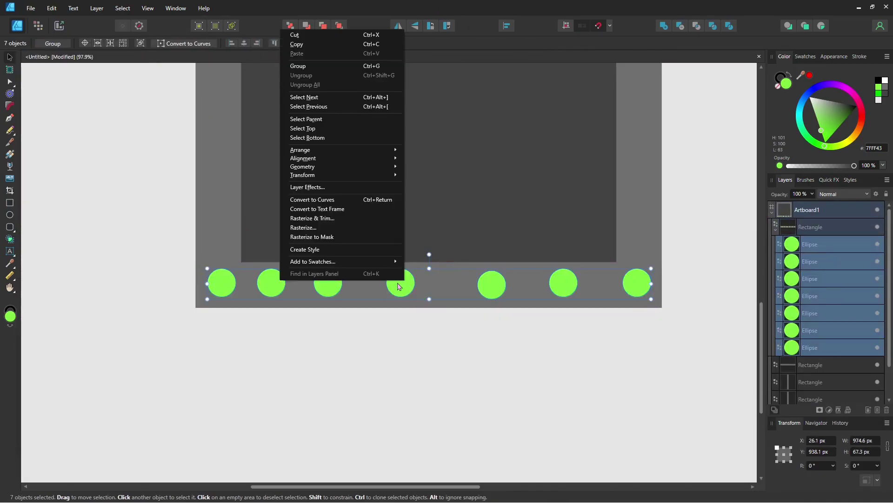
right_click(541, 279)
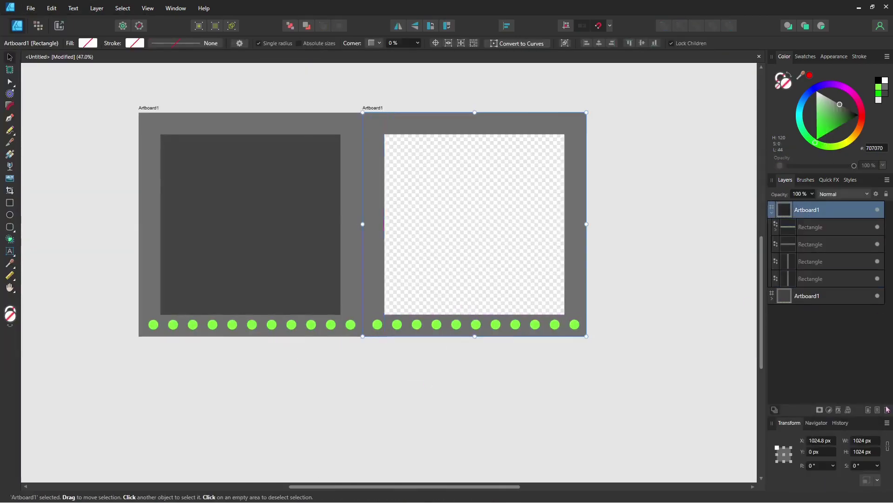
left_click(887, 409)
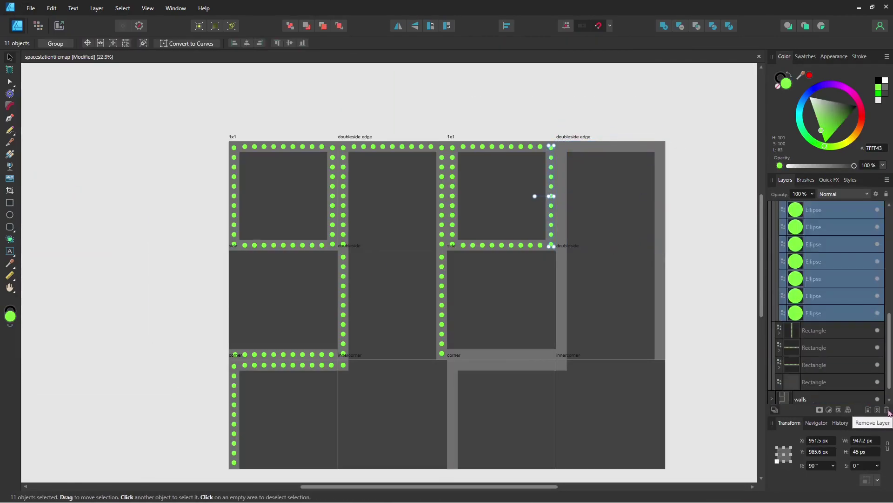
left_click(887, 410)
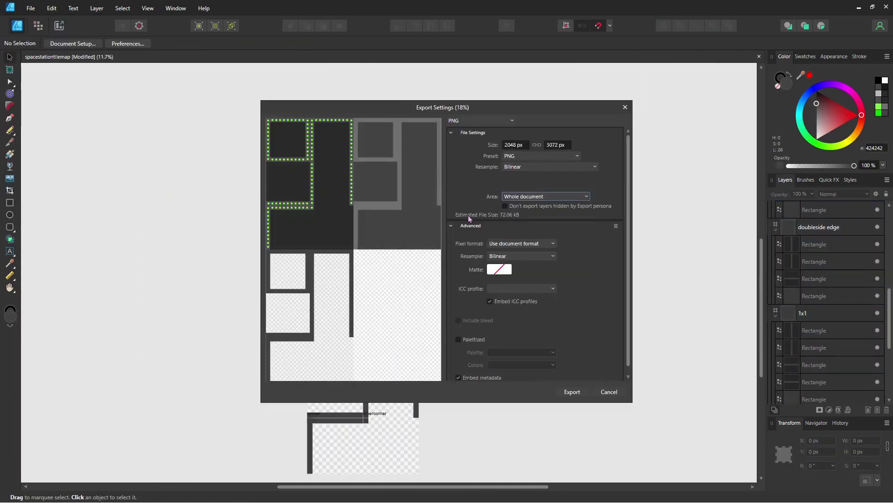
Leave the PNG export settings, switch to Unity and apply the import settings of the powerlust_game_map_spacestation_tilemap texture.
key("Escape")
left_click(860, 8)
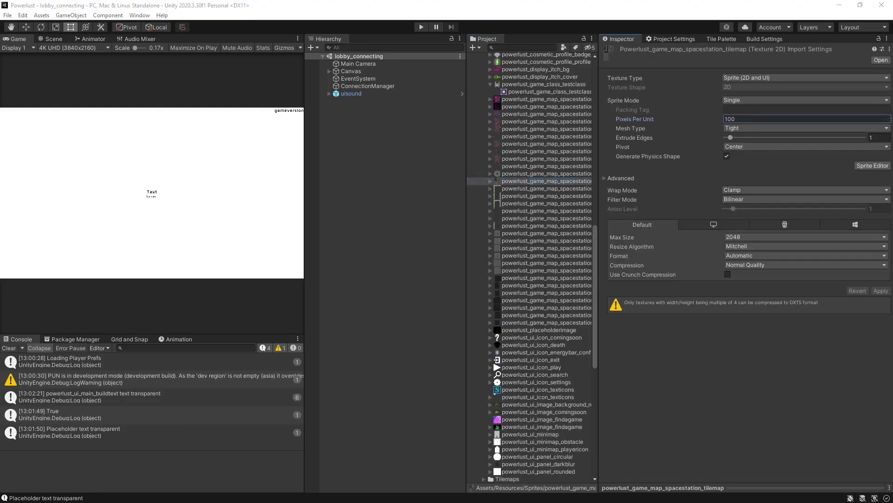
left_click(880, 282)
left_click(877, 282)
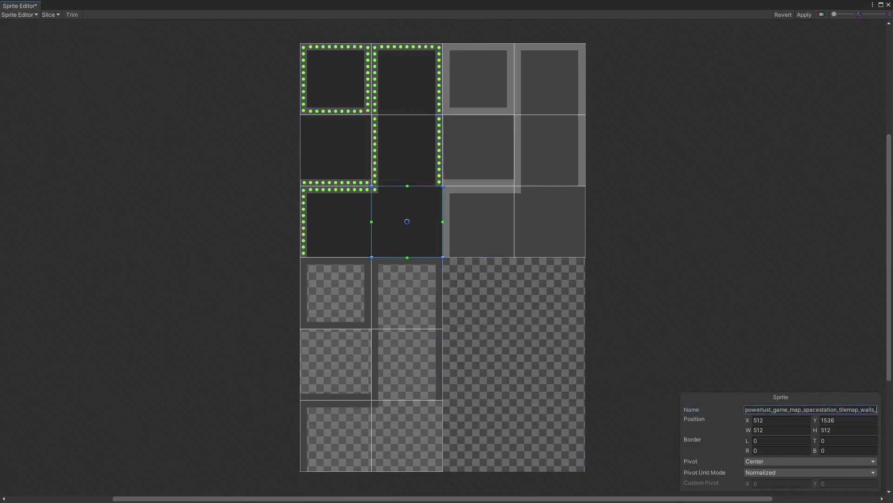
Go through the window tile slices of the sprite sheet and paste the copied name into the floor corner slice.
left_click(336, 364)
left_click(407, 436)
left_click(336, 293)
left_click(478, 222)
left_click(812, 410)
key("ctrl+v")
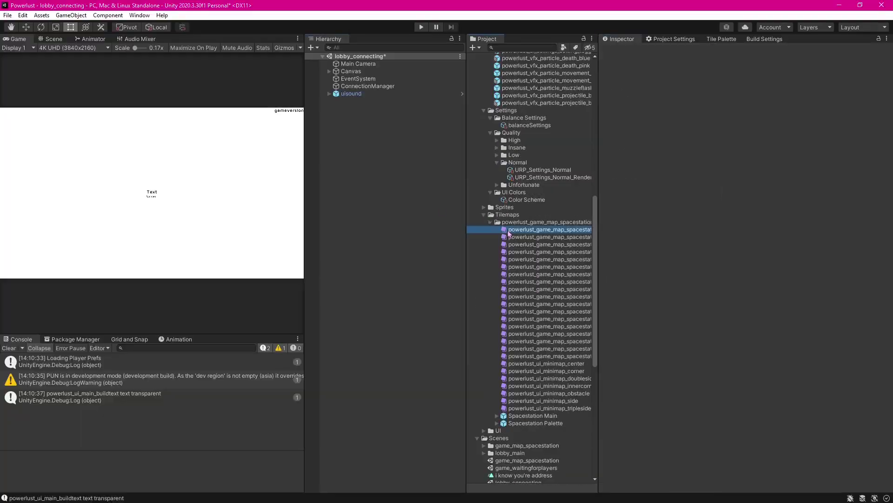
Add "old_" to the names of the previous space station tilemap sprites.
right_click(507, 264)
left_click(531, 62)
type("old_")
key("Return")
right_click(546, 265)
left_click(572, 62)
type("old_")
key("Return")
right_click(547, 265)
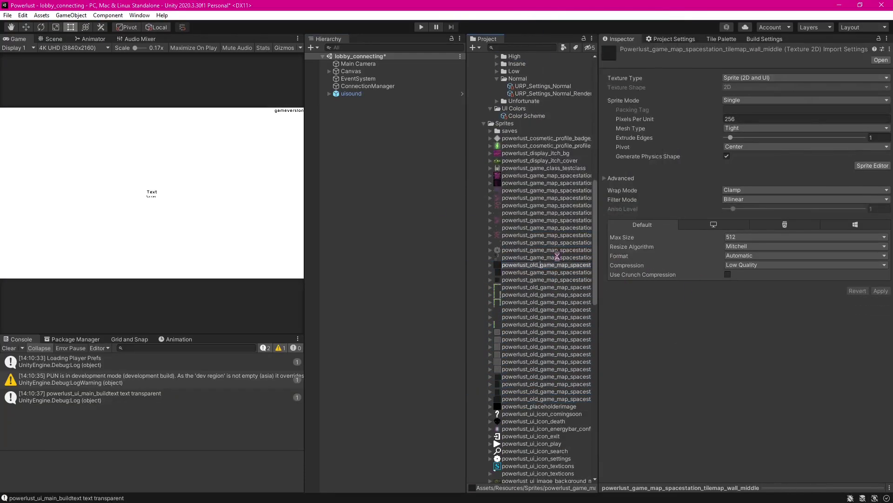
Collapse the Sprites folder and reassign the space station tile assets to sprites from the new tilemap sheet.
left_click(484, 124)
left_click(549, 146)
left_click(887, 76)
double_click(821, 197)
left_click(540, 153)
left_click(549, 160)
left_click(887, 76)
left_click(565, 168)
left_click(887, 90)
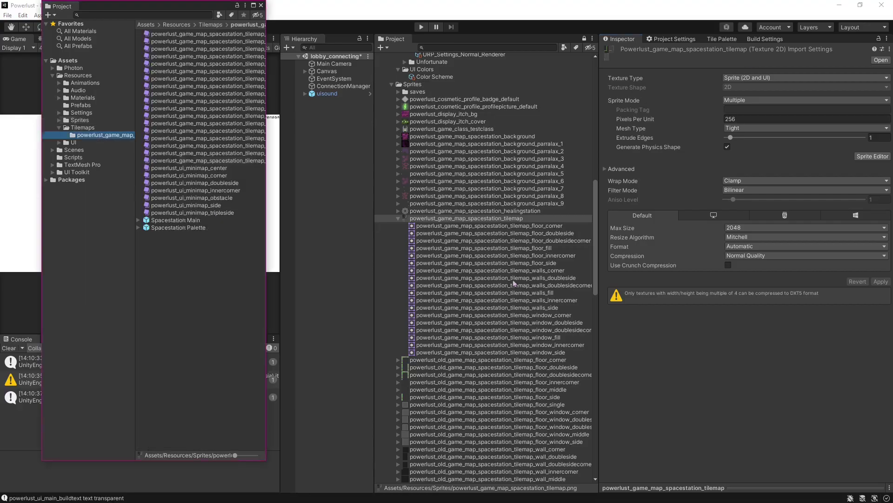
left_click(224, 145)
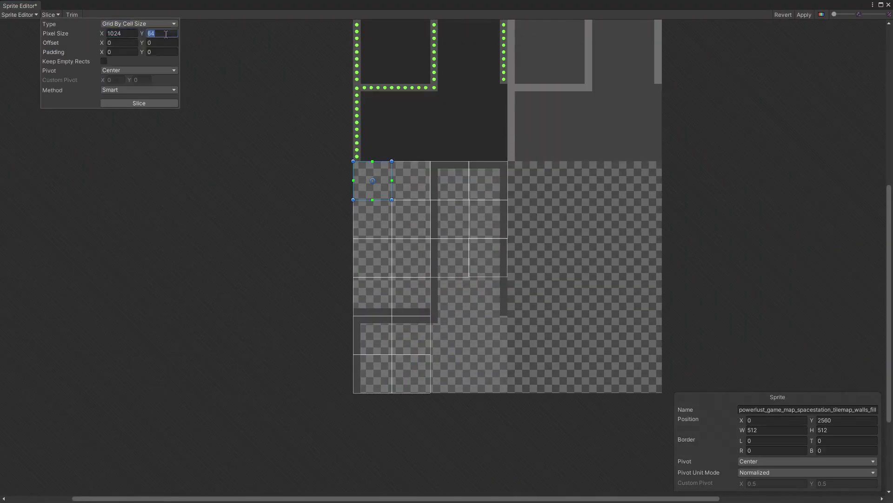
left_click(138, 90)
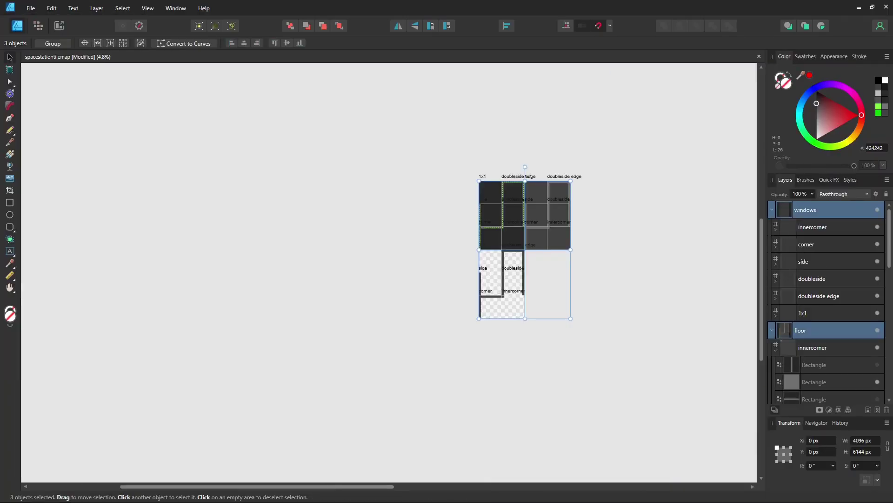
left_click(877, 193)
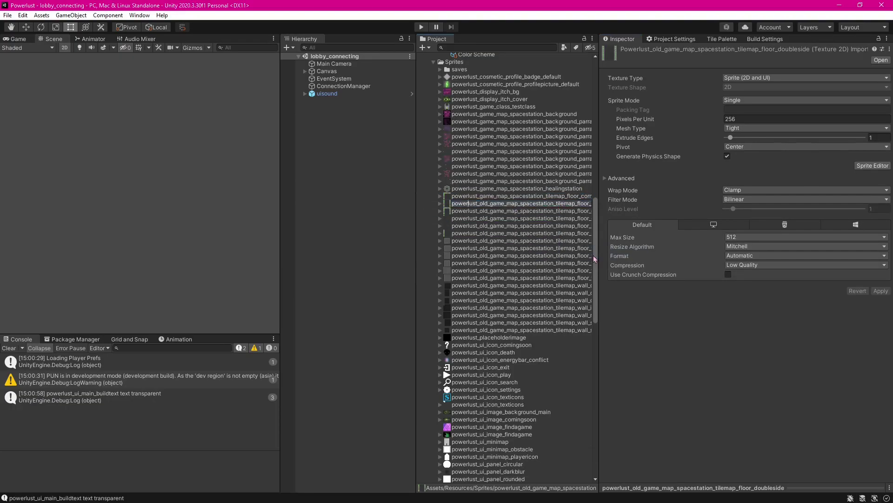
Remove "old_" from the names of the space station tilemap floor sprites, starting with the doubleside one.
key("BackSpace")
key("BackSpace")
key("BackSpace")
key("BackSpace")
key("Return")
key("Down")
key("F2")
key("BackSpace")
key("BackSpace")
key("BackSpace")
key("BackSpace")
key("Return")
key("Down")
key("Return")
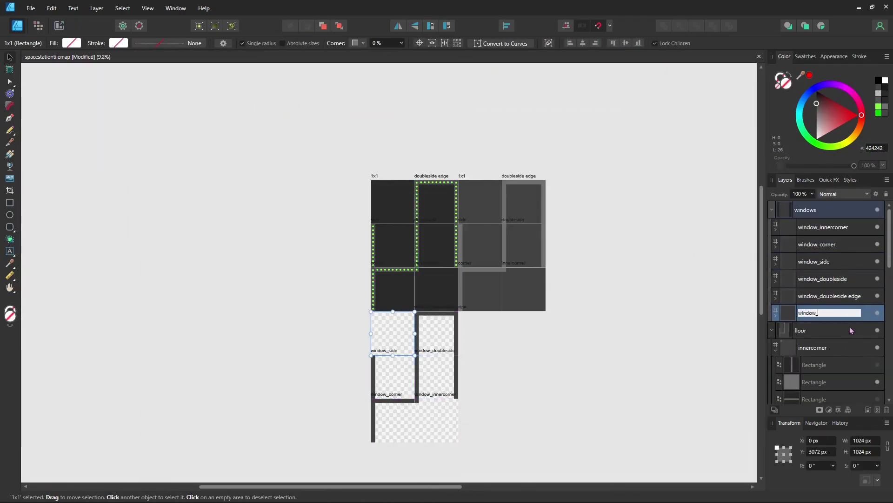
In Affinity Designer, rename the floor group's inner corner tile floor_innercorner, its 1x1 tile floor_fill and the walls group's 1x1 tile walls_fill.
double_click(812, 245)
type("floor_innercorner")
double_click(806, 261)
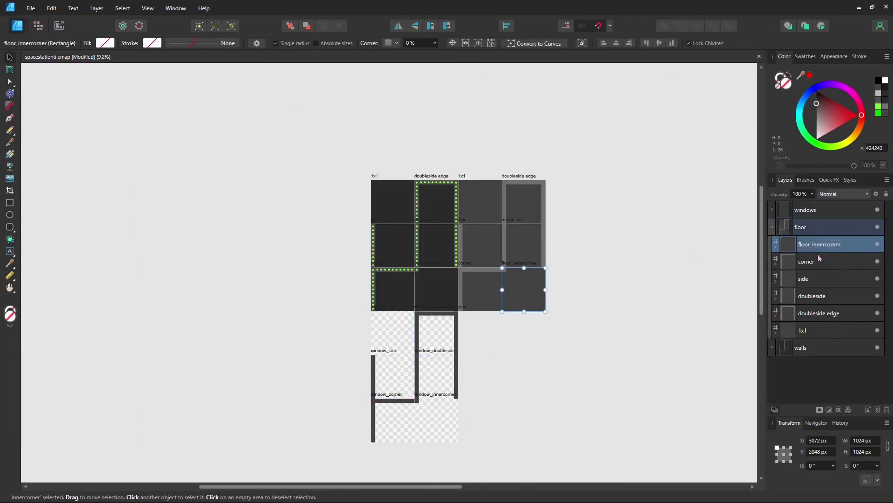
double_click(804, 330)
type("floor_fill")
double_click(804, 296)
double_click(804, 347)
type("walls_fill")
key("Return")
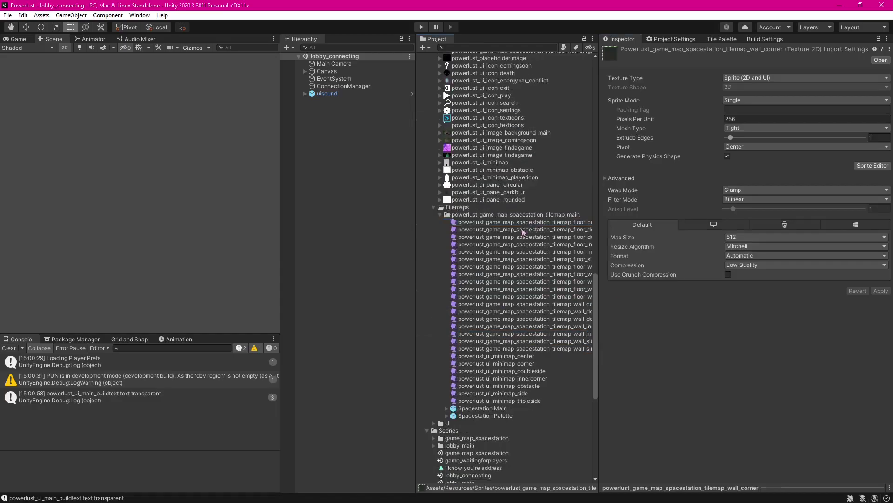
In Unity, go through the floor tile assets in powerlust_game_map_spacestation_tilemap_main and assign the new sprites in place of the missing ones.
left_click(522, 222)
scroll(523, 232, "up", 7)
left_click(522, 436)
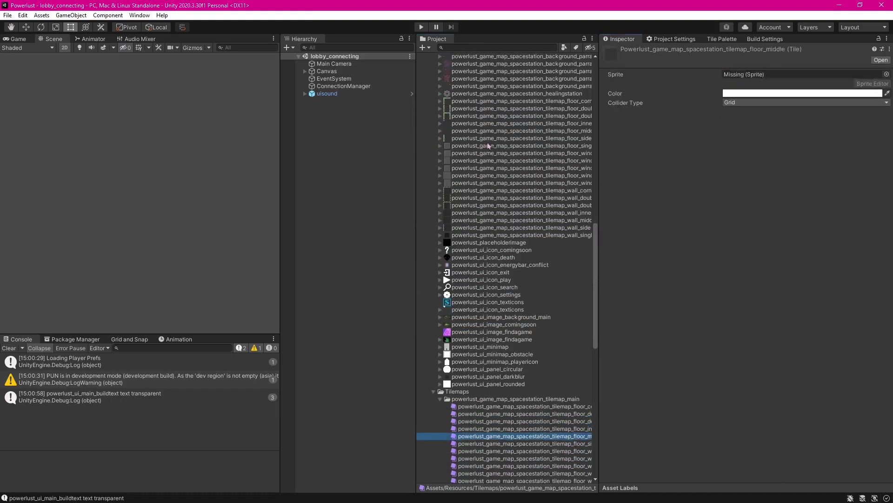
left_click(578, 451)
left_click(578, 458)
left_click(886, 75)
left_click(767, 169)
left_click(885, 84)
key("Down")
key("Down")
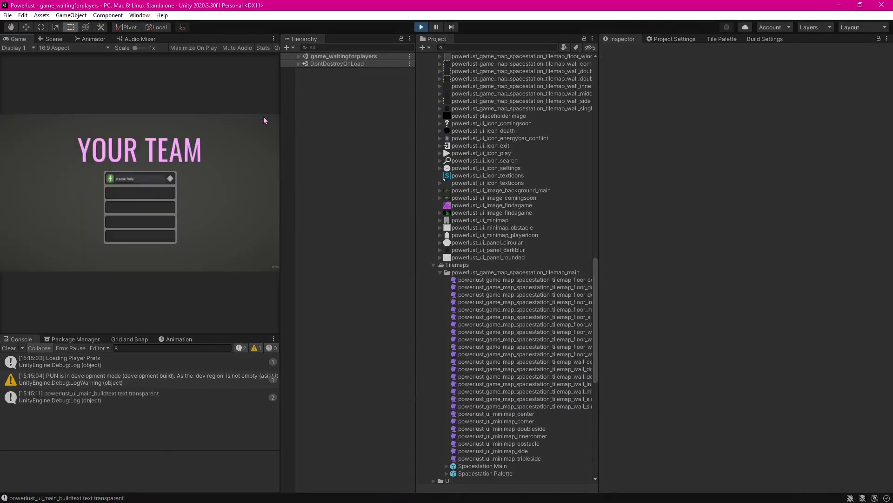
Check the new wall and floor tiles on the space station map in play mode, and stop the game.
left_click(338, 109)
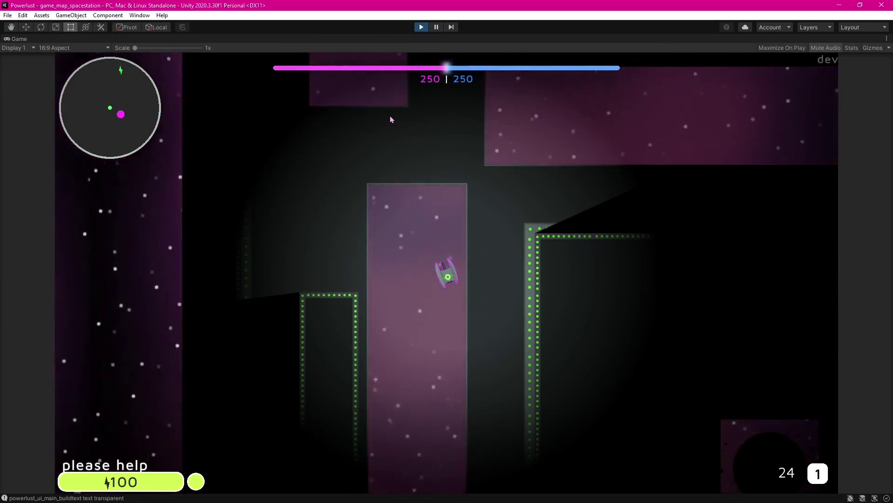
key("ctrl+p")
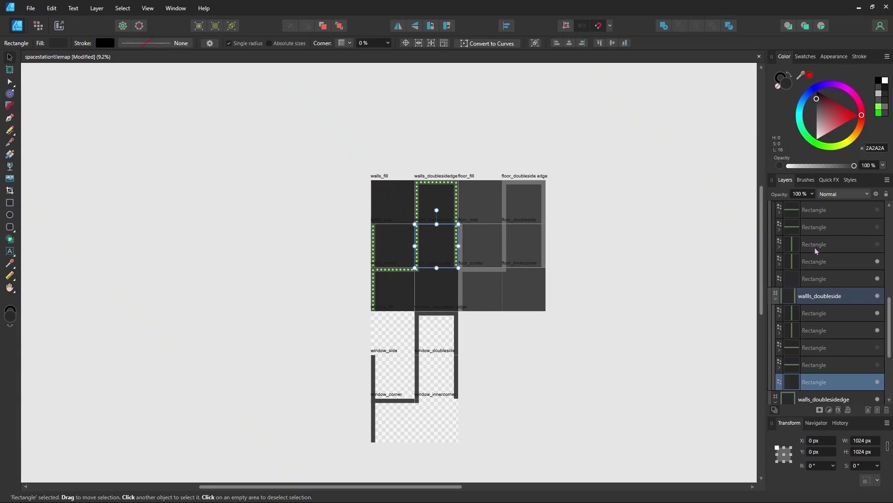
In Affinity Designer, examine the seams between the floor_corner and floor_innercorner tiles up close, and return to Unity.
left_click(610, 207)
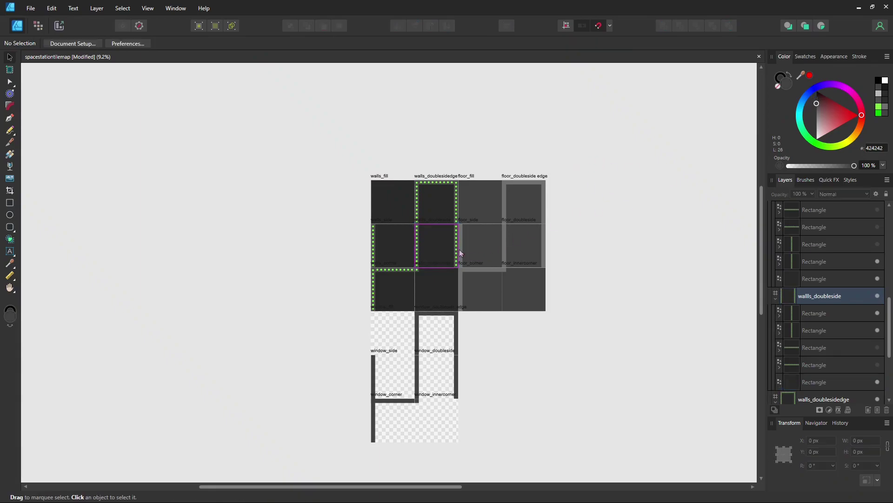
scroll(509, 255, "up", 4)
scroll(502, 249, "down", 6)
scroll(412, 267, "up", 5)
middle_click_drag(518, 242, 323, 268)
scroll(323, 270, "up", 20, "ctrl")
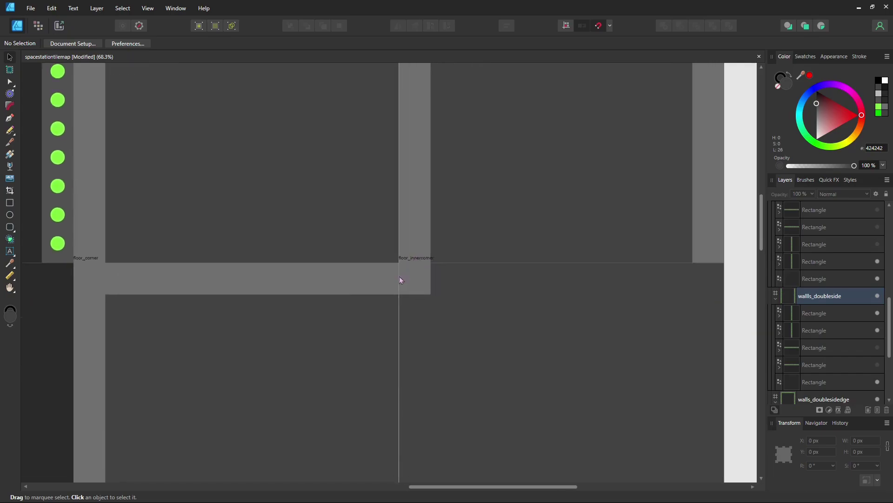
scroll(398, 286, "up", 8, "ctrl")
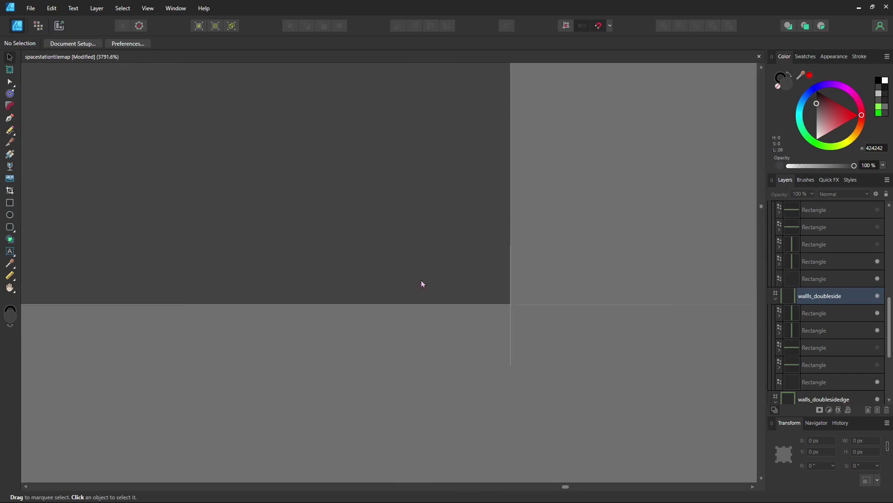
scroll(403, 294, "down", 20, "ctrl")
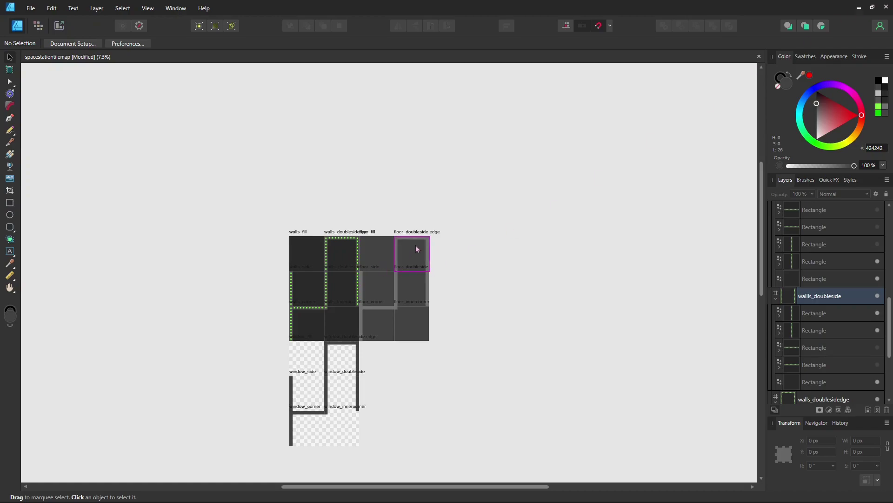
left_click(858, 8)
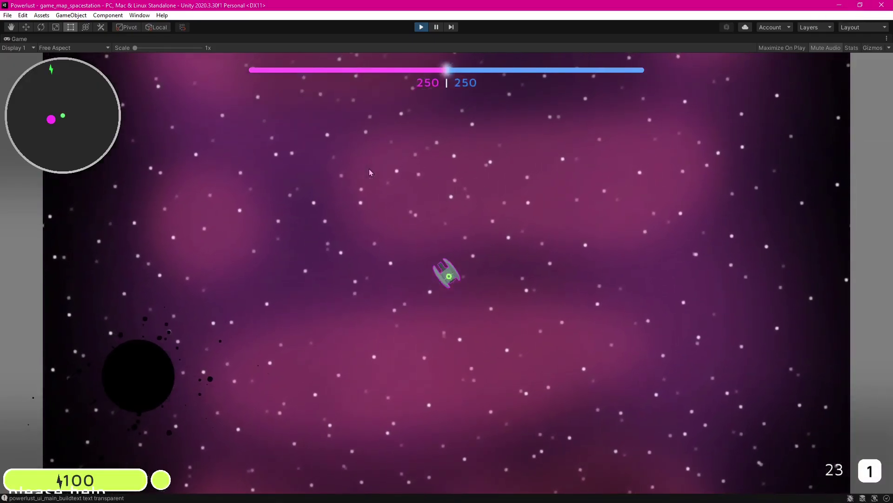
Fly the pink ship around the nearby core in play mode to check how the space station map renders.
key("a")
key("s")
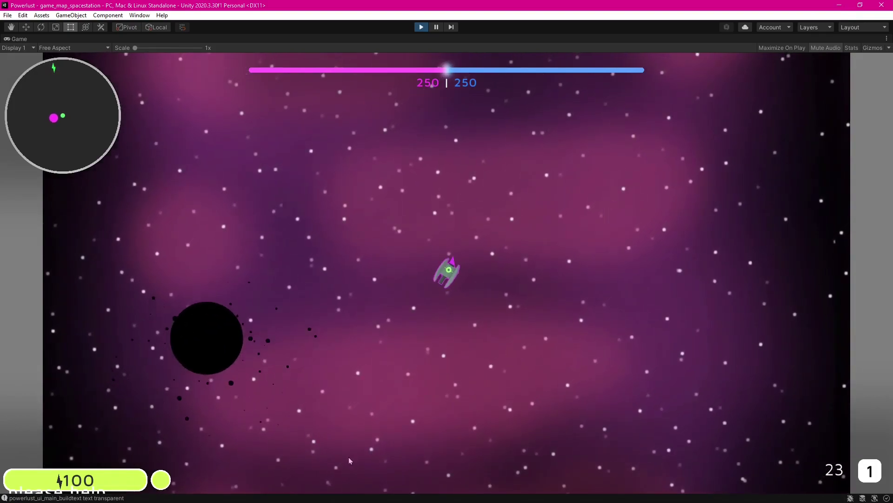
key("s")
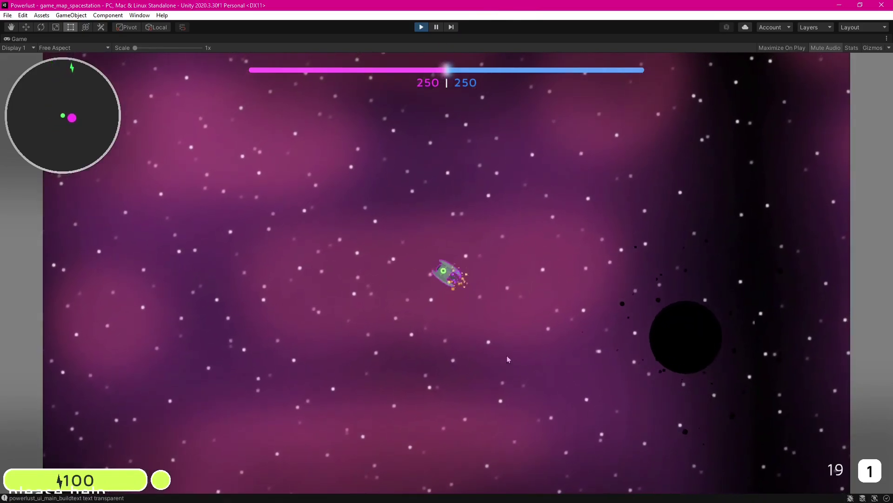
key("space")
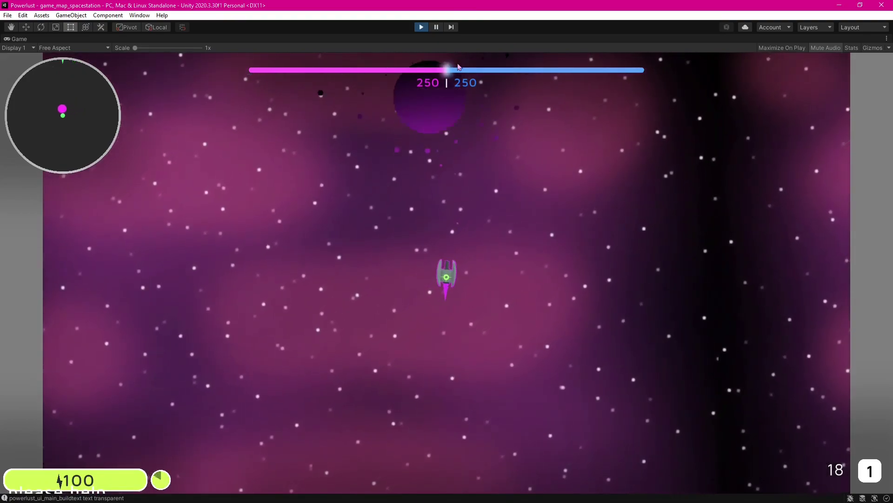
Restore the Game view from maximized and inspect the Tilemap and colour settings of Layer 2 under Spacestation Main.
right_click(21, 39)
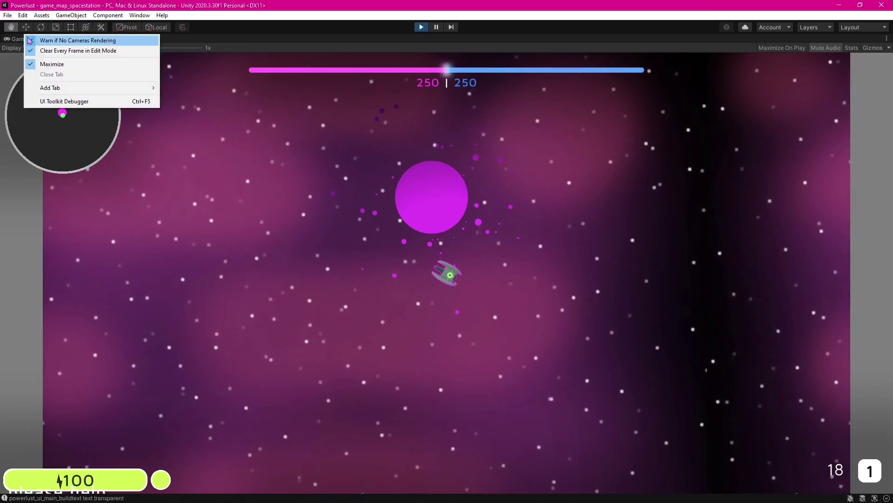
left_click(47, 63)
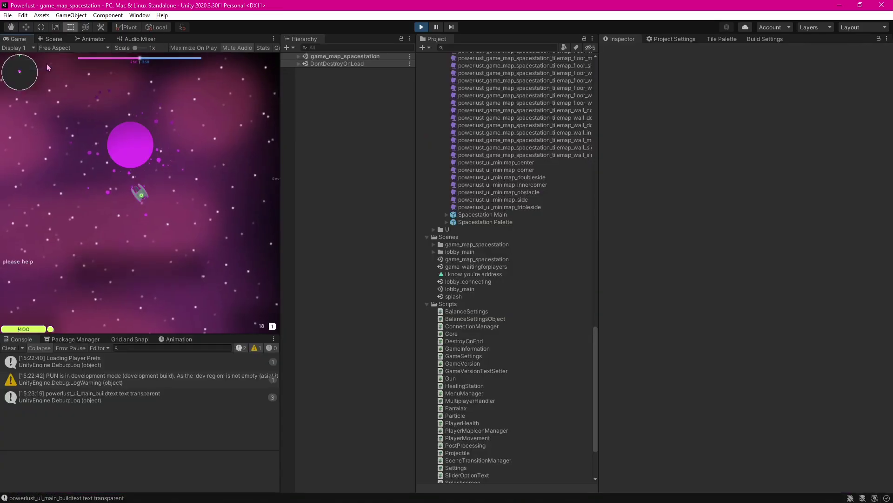
left_click(299, 57)
left_click(305, 79)
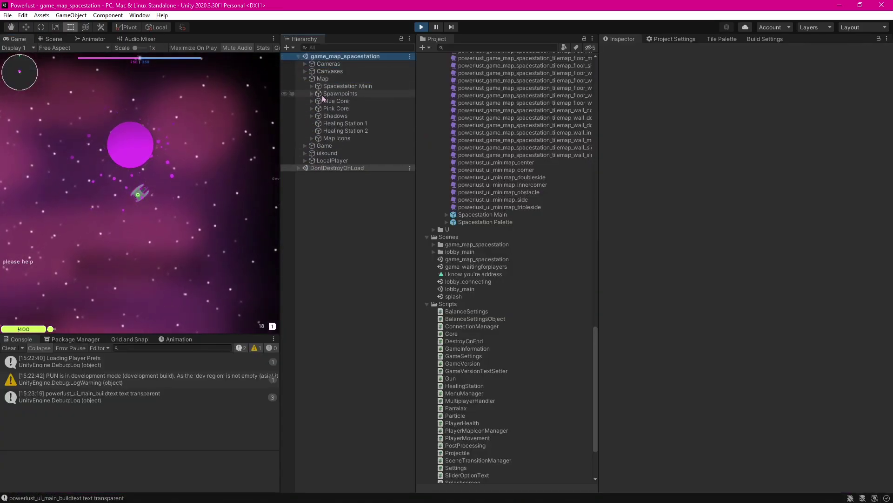
left_click(339, 101)
left_click(745, 139)
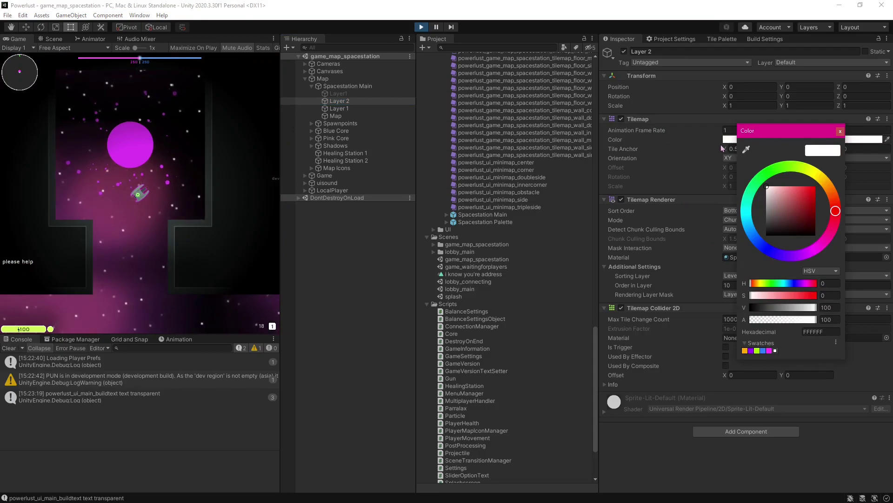
left_click(841, 131)
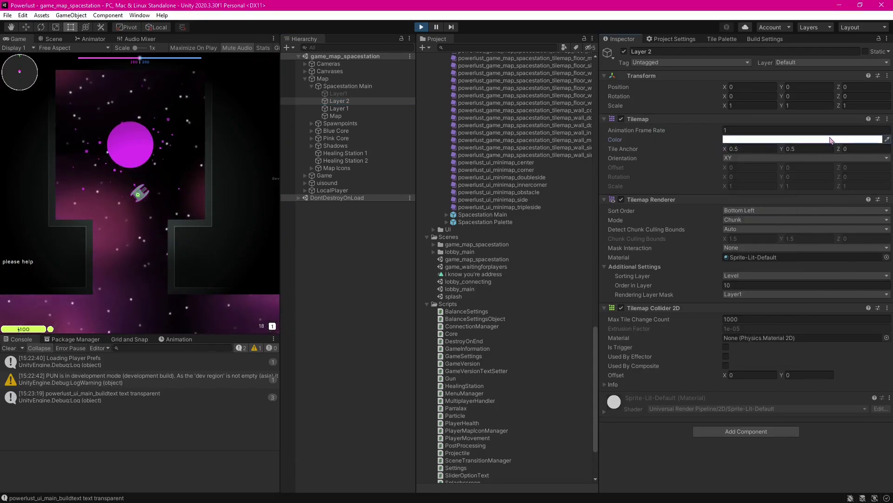
Try the XZ orientation on Layer 2's tilemap while the game runs, and set it back to XY.
left_click(23, 15)
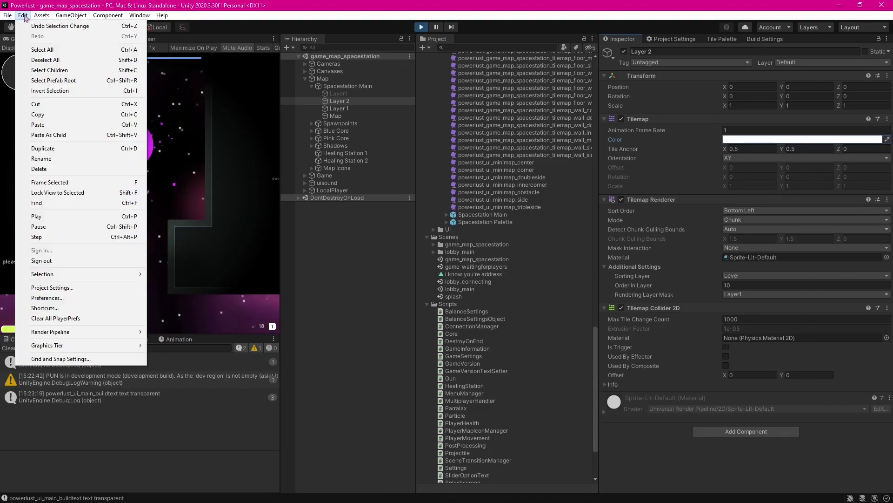
left_click(346, 107)
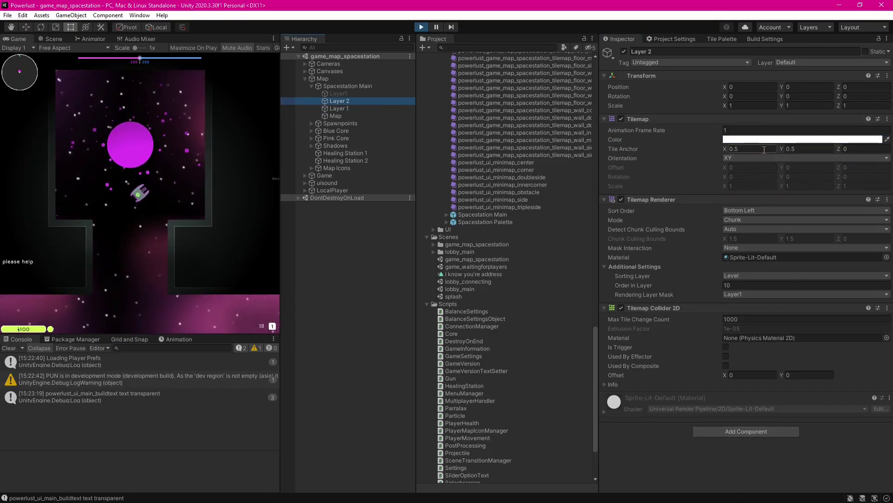
left_click(699, 159)
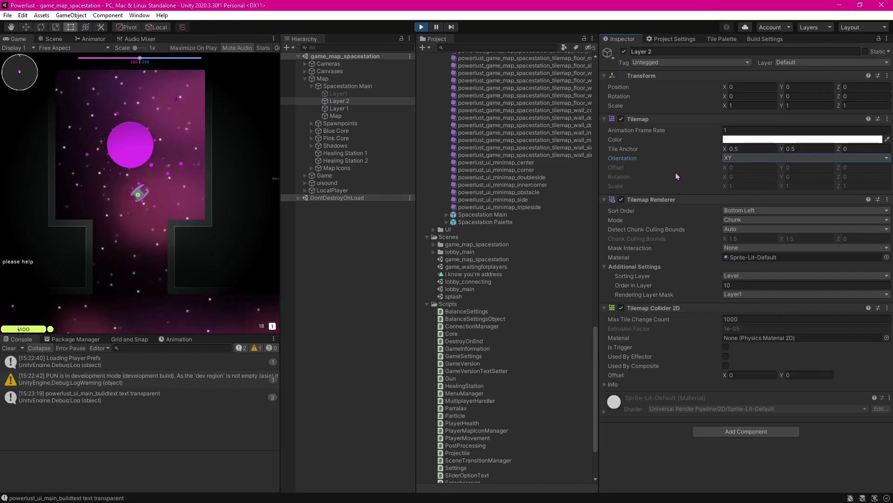
key("Down")
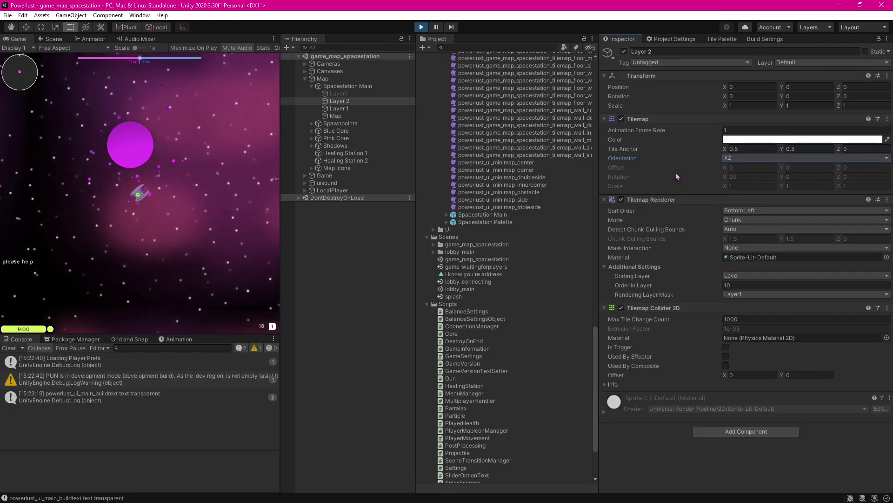
key("Up")
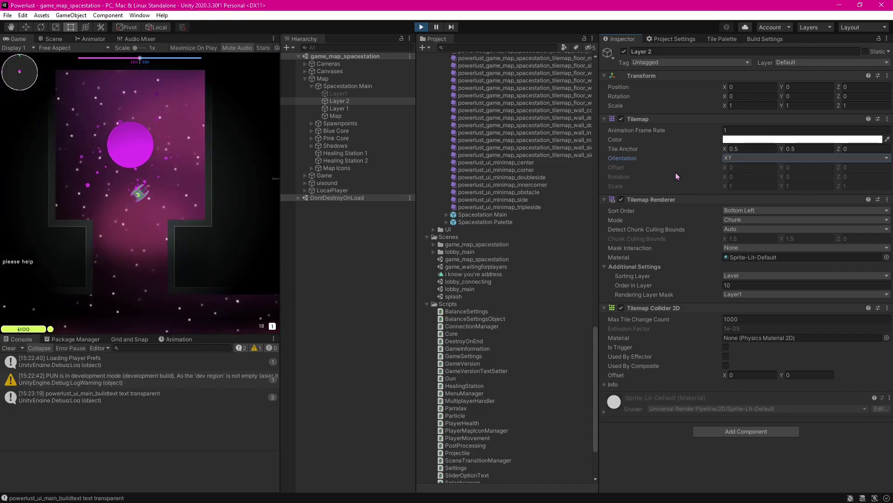
Compare the tilemap settings of Layer 1, Layer 2 and Map under Spacestation Main, and stop the game.
left_click(374, 107)
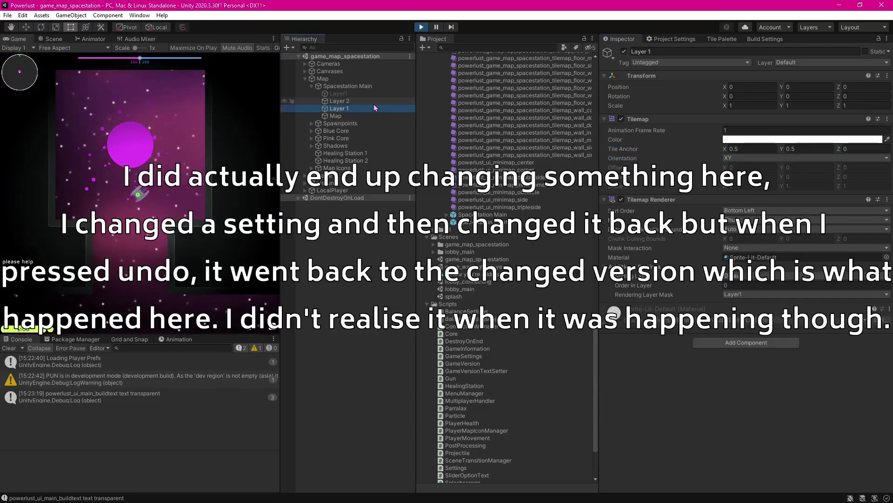
left_click(373, 103)
left_click(348, 117)
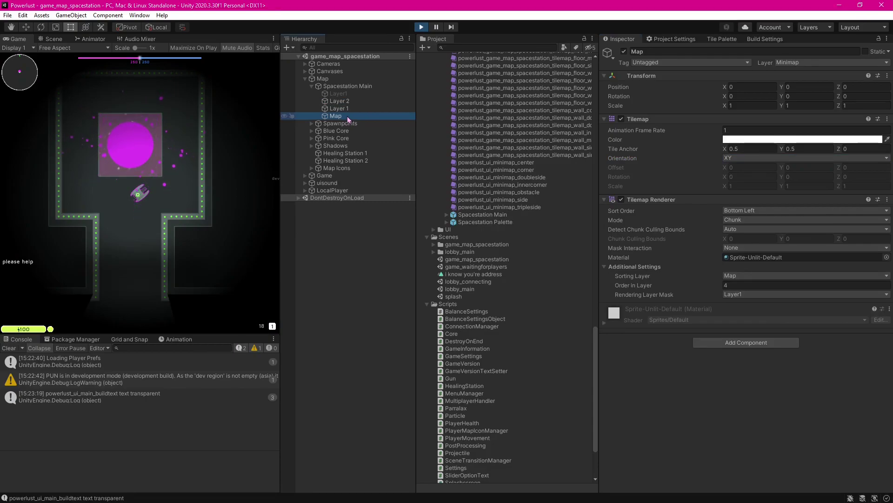
right_click(20, 40)
left_click(353, 111)
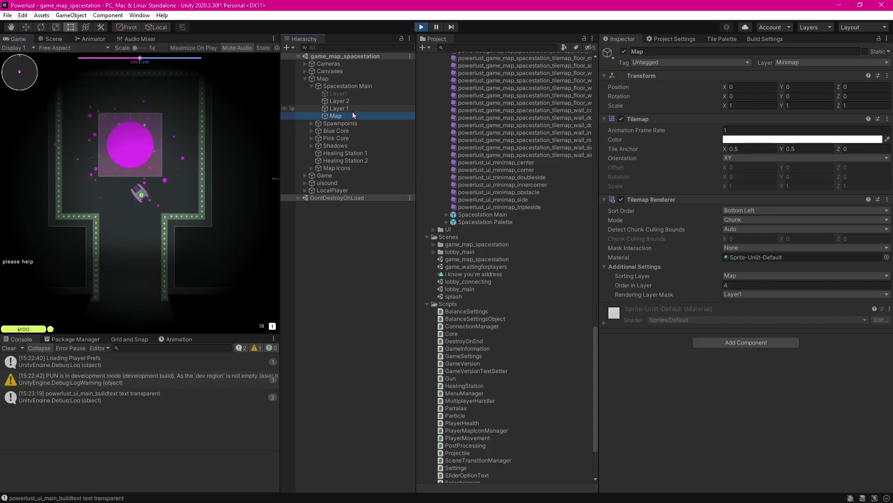
key("ctrl+p")
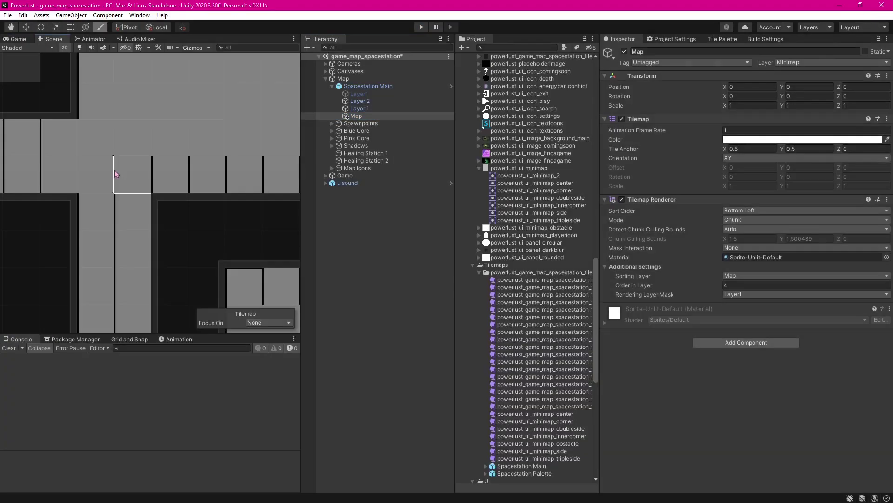
Examine the seams between the minimap tiles along the corridors and rooms of the space station map in the Scene view.
scroll(177, 172, "down", 8)
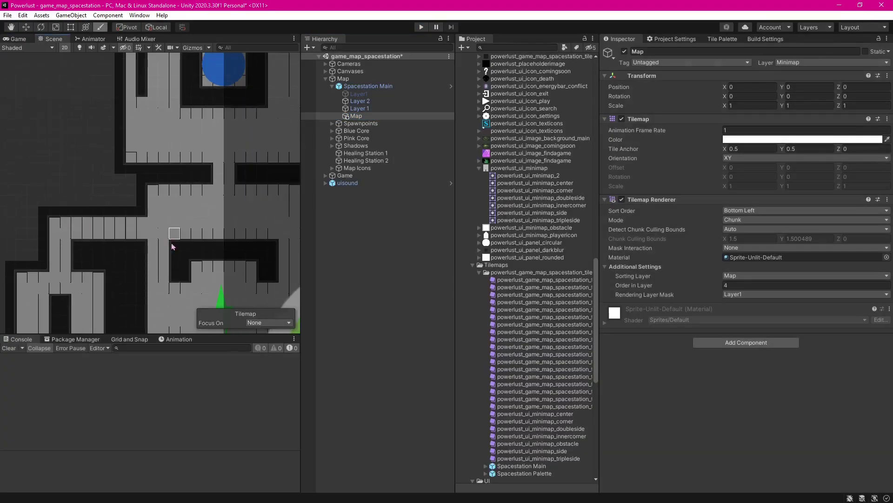
scroll(153, 240, "up", 6)
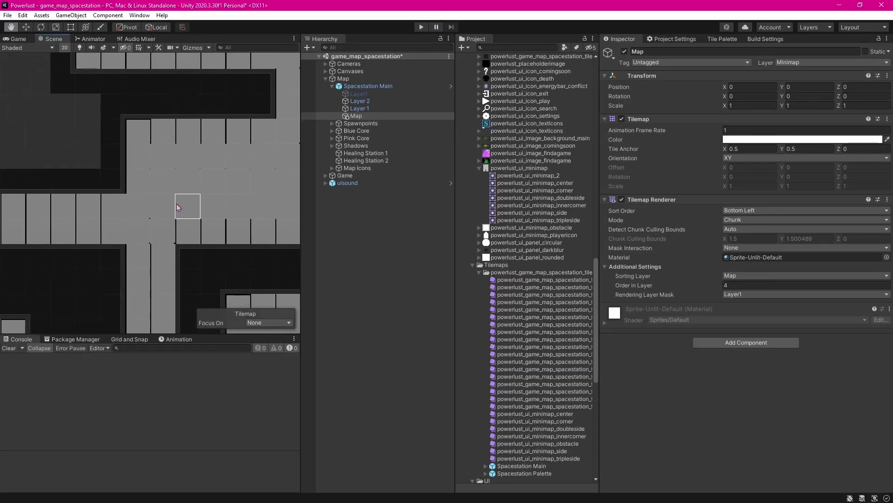
scroll(167, 205, "up", 3)
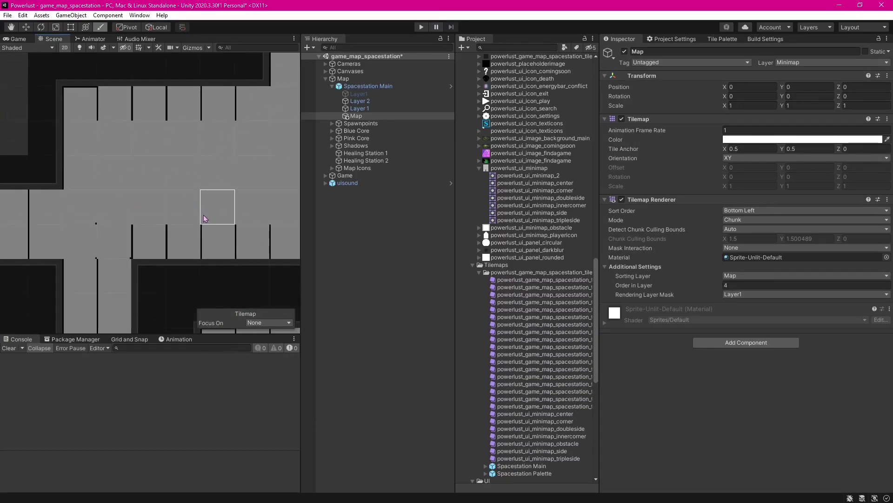
scroll(204, 218, "down", 6)
scroll(188, 217, "up", 3)
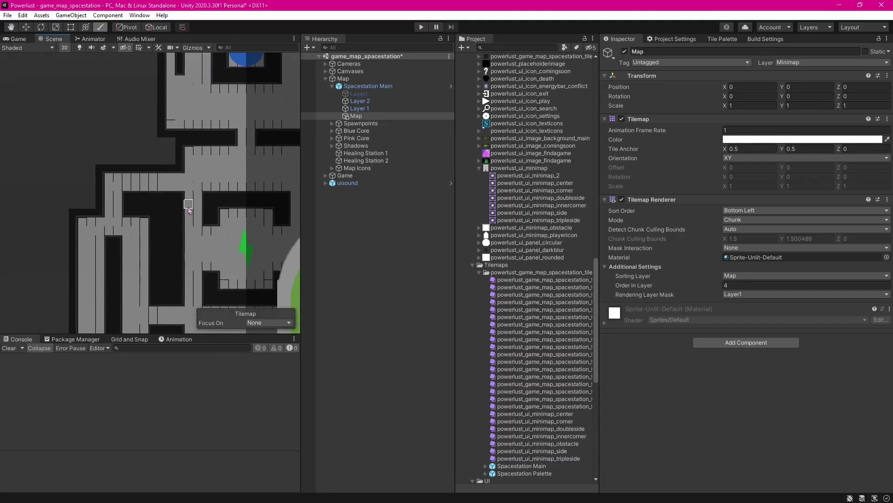
middle_click_drag(187, 232, 206, 124)
middle_click_drag(240, 291, 195, 162)
middle_click_drag(239, 271, 187, 152)
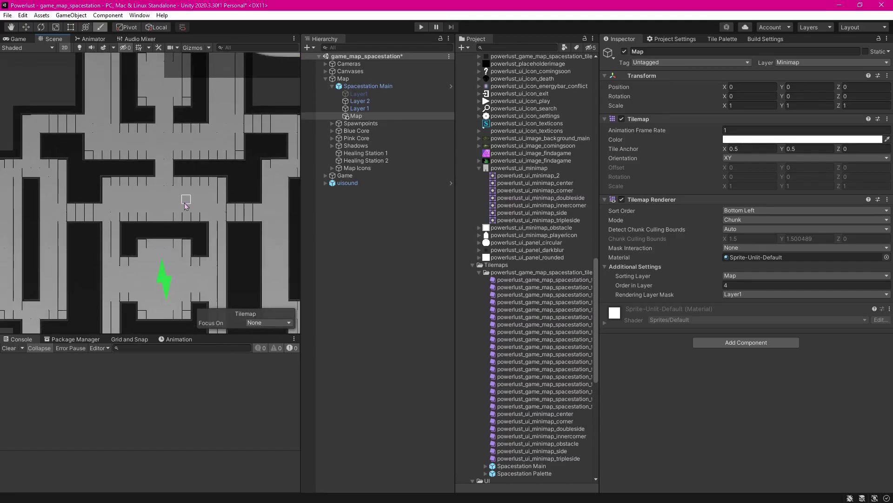
scroll(186, 213, "up", 8)
middle_click_drag(60, 176, 259, 163)
middle_click_drag(169, 181, 247, 186)
middle_click_drag(115, 181, 224, 249)
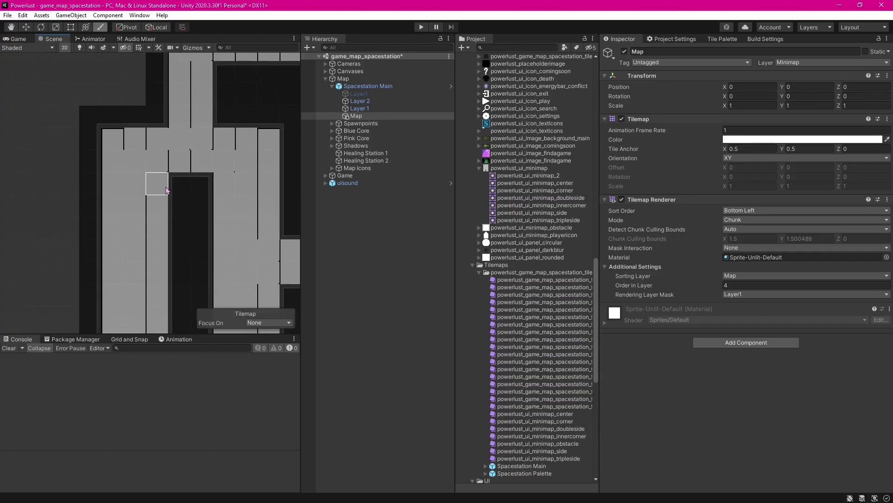
middle_click_drag(224, 141, 215, 273)
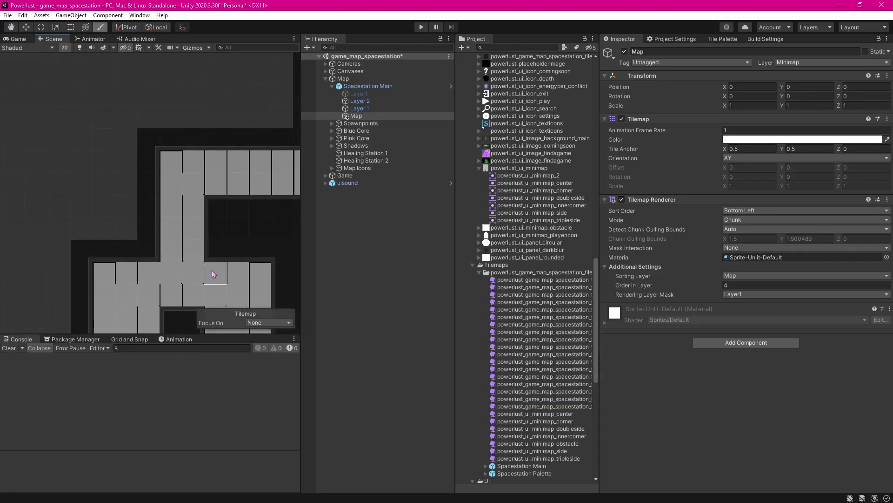
middle_click_drag(261, 184, 106, 197)
middle_click_drag(219, 191, 154, 294)
middle_click_drag(253, 93, 208, 264)
mouse_move(296, 61)
middle_mouse_down()
mouse_move(220, 120)
mouse_move(208, 209)
middle_mouse_up()
middle_click_drag(170, 135, 143, 242)
scroll(118, 164, "down", 1)
middle_click_drag(131, 163, 154, 269)
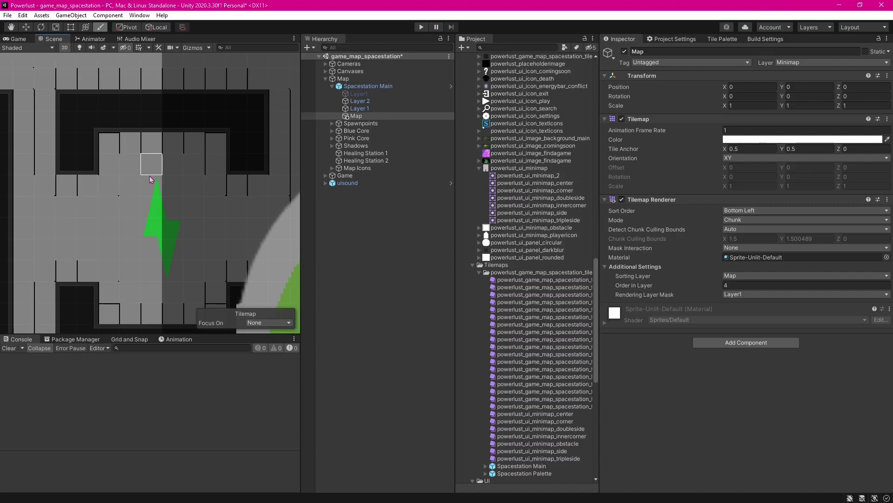
scroll(152, 179, "down", 3)
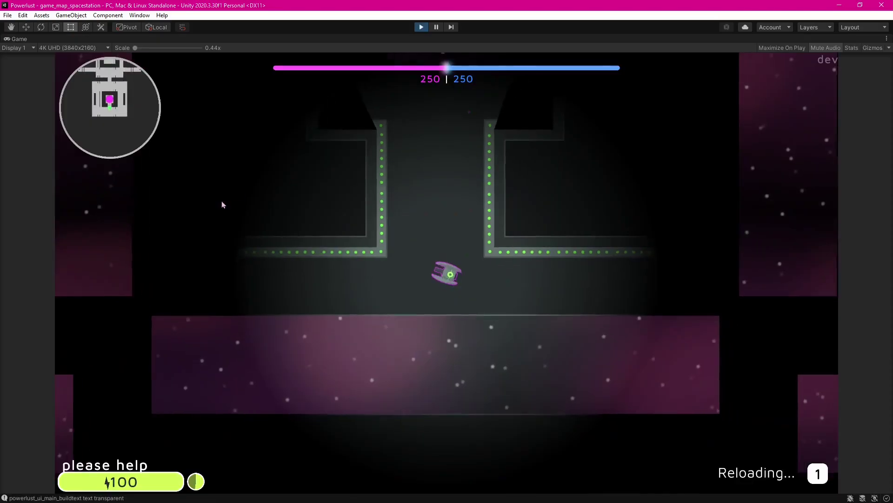
Fly the pink ship from its core through the station corridors in play mode to check the walls, floors and minimap.
key("a")
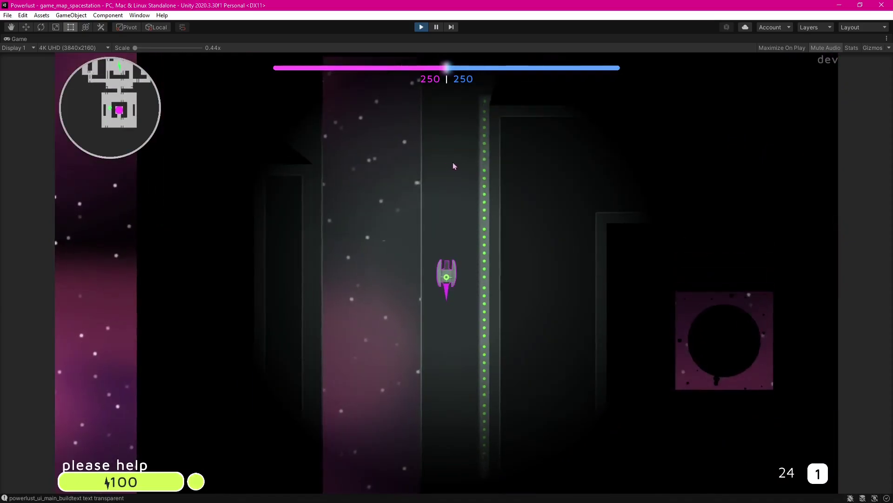
key("w")
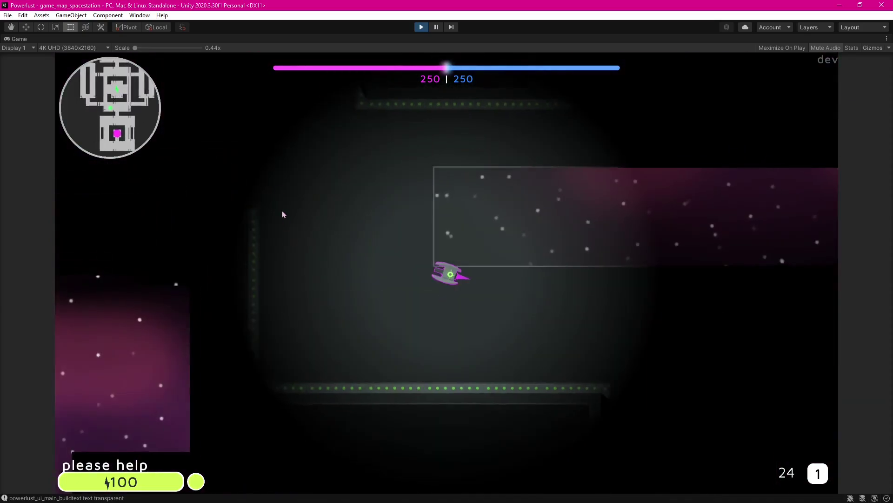
key("w")
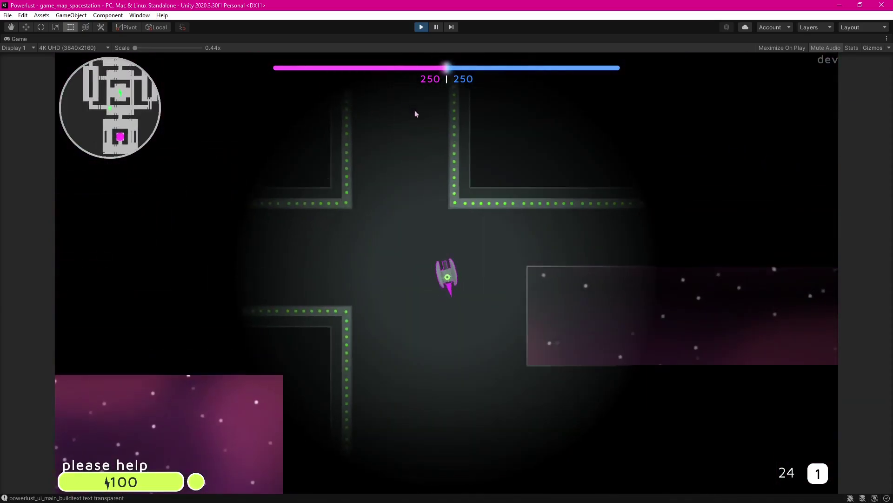
key("w")
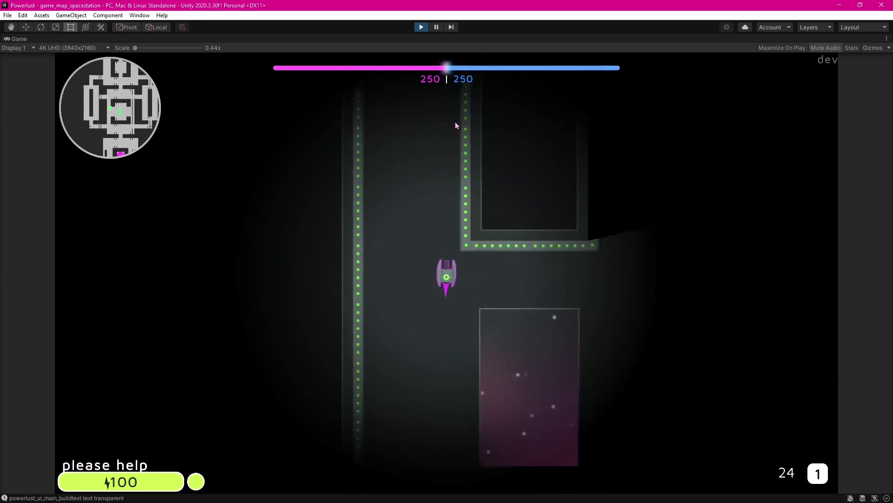
key("w")
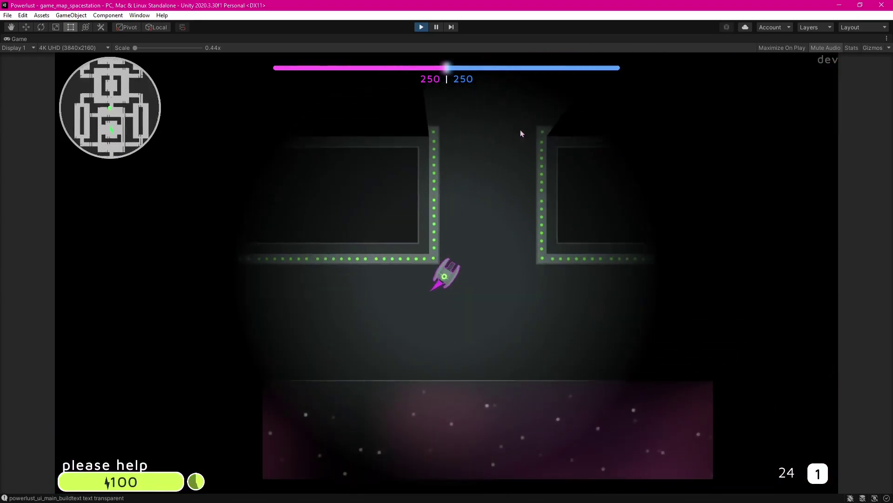
key("w")
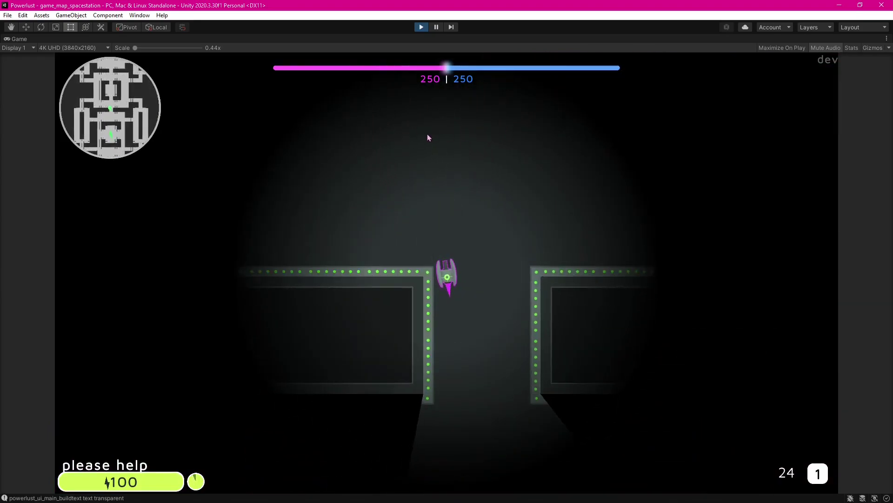
key("w")
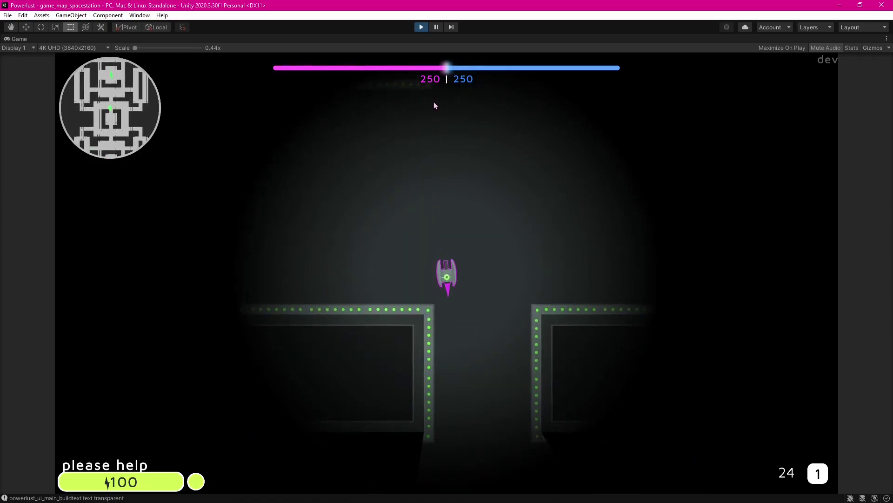
Fly the ship around the pink core in the standalone development build, and view the full map with the team scoreboards.
key("w")
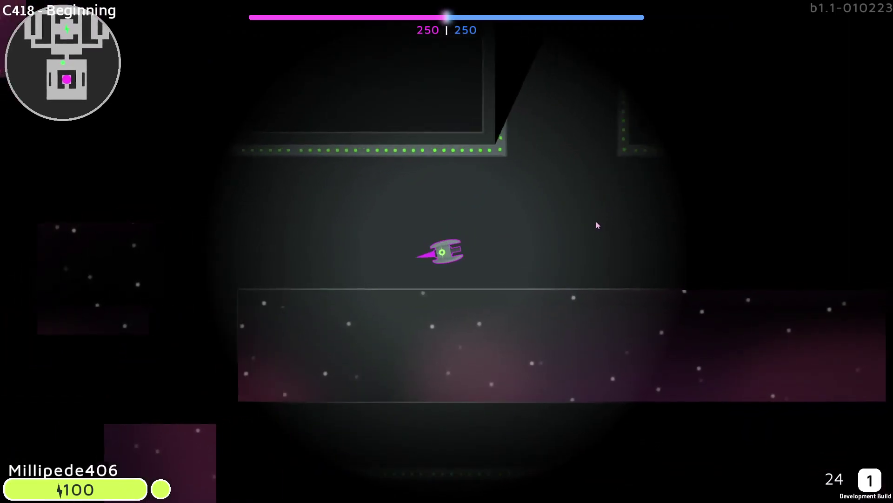
key("w")
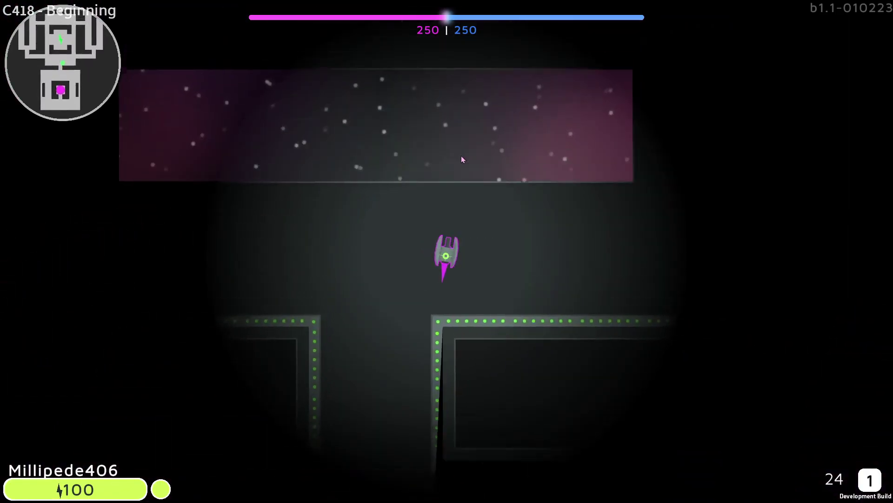
key("w")
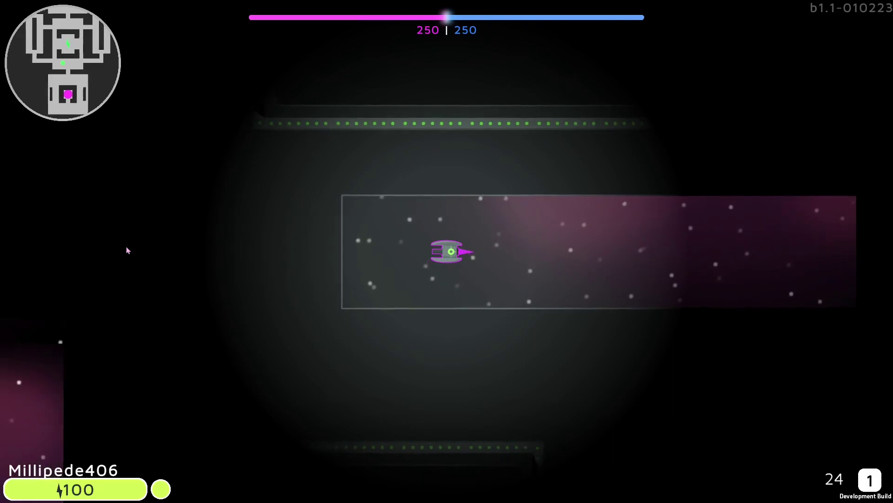
key("Tab")
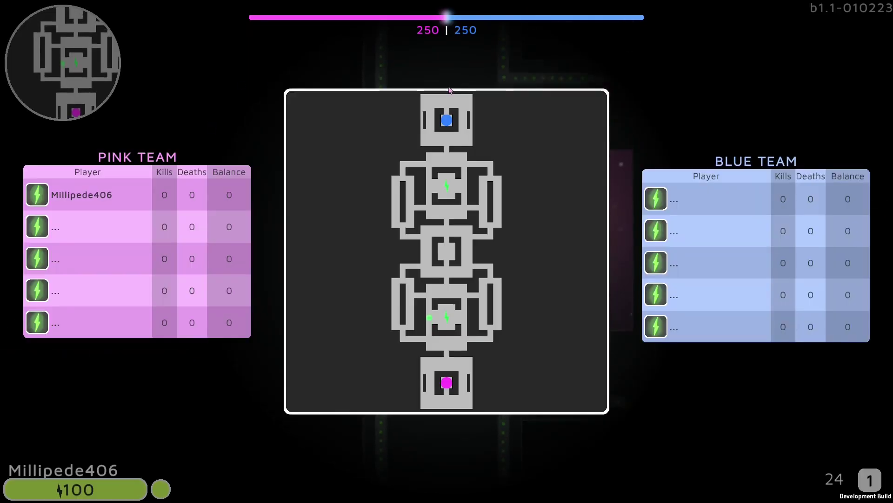
key("w")
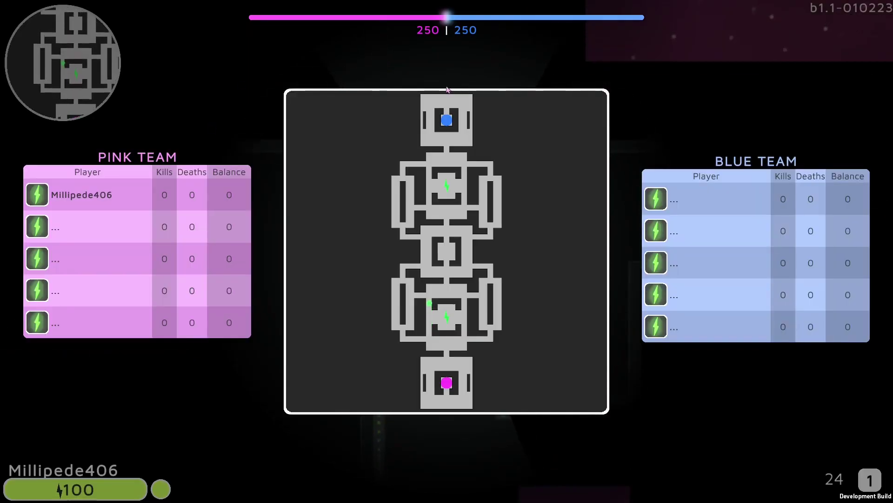
Fly the ship from the southern energy room into the station's central room, tracking its position on the full map.
key("w")
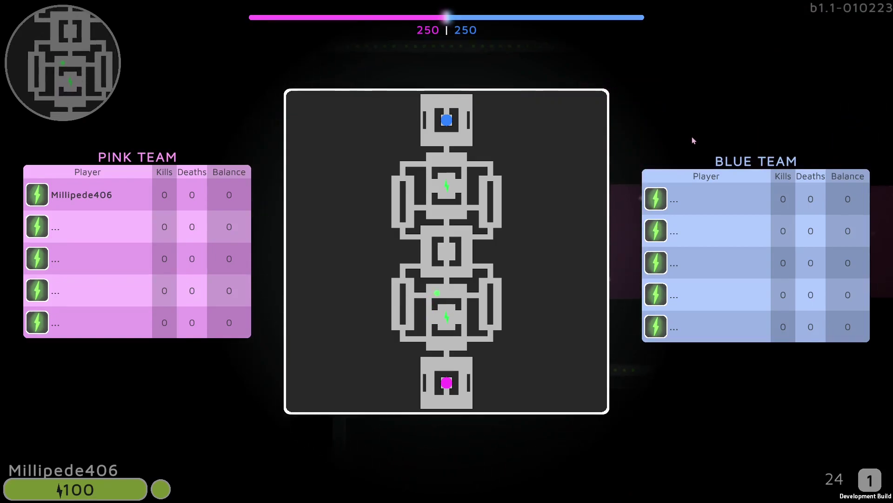
key("w")
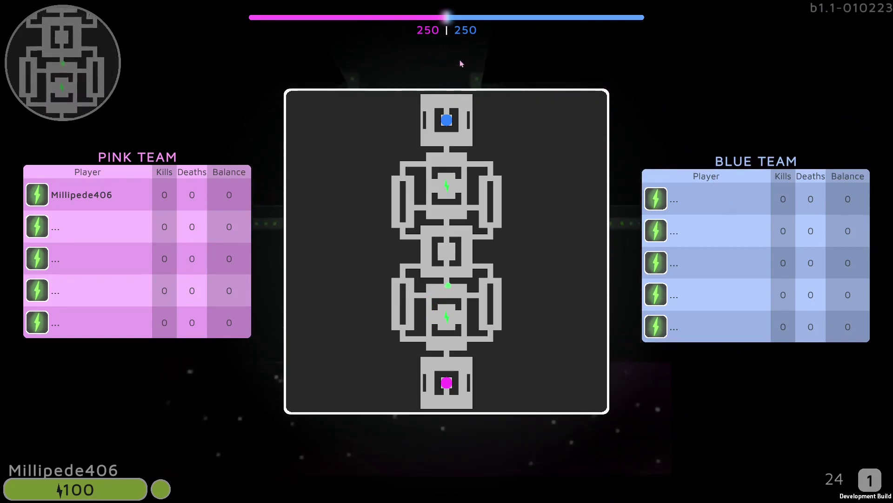
key("w")
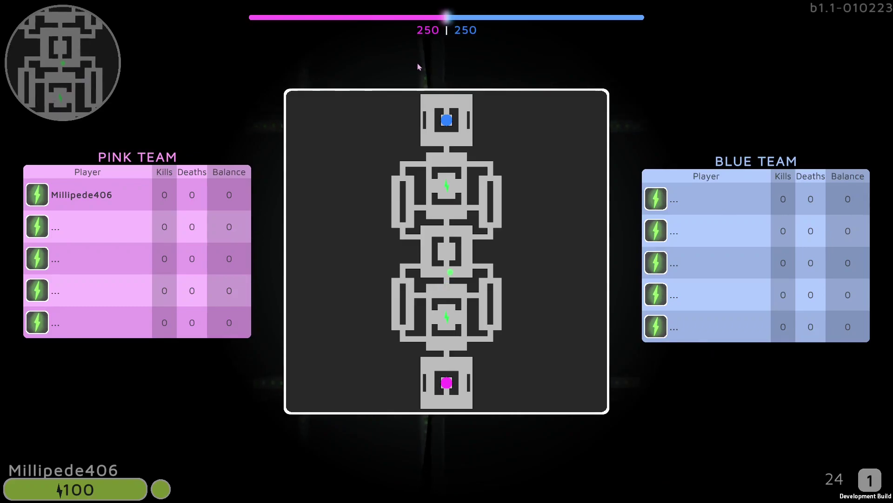
key("Tab")
key("w")
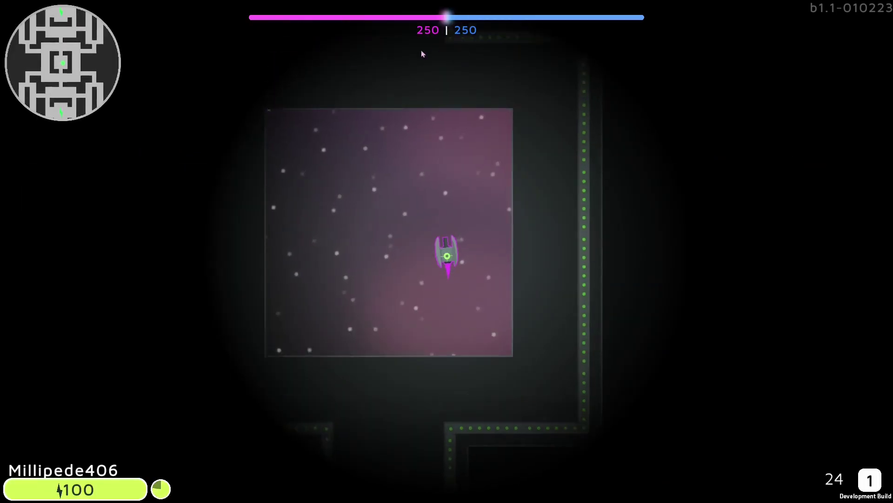
Fly around the east side of the central room to its south exit, checking the ship's position on the full map.
key("w")
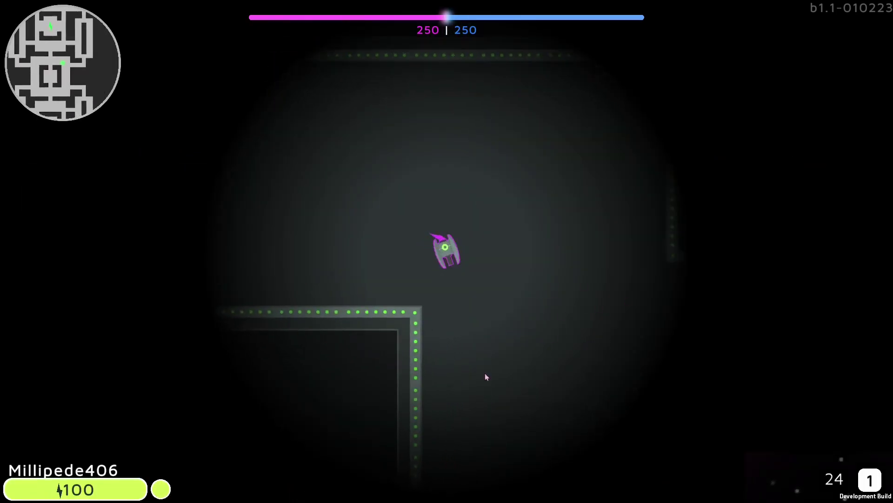
key("w")
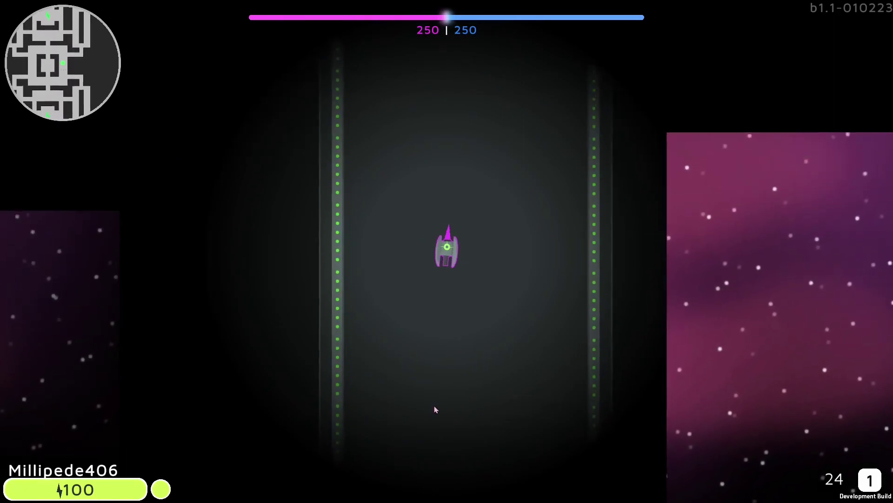
key("Tab")
key("w")
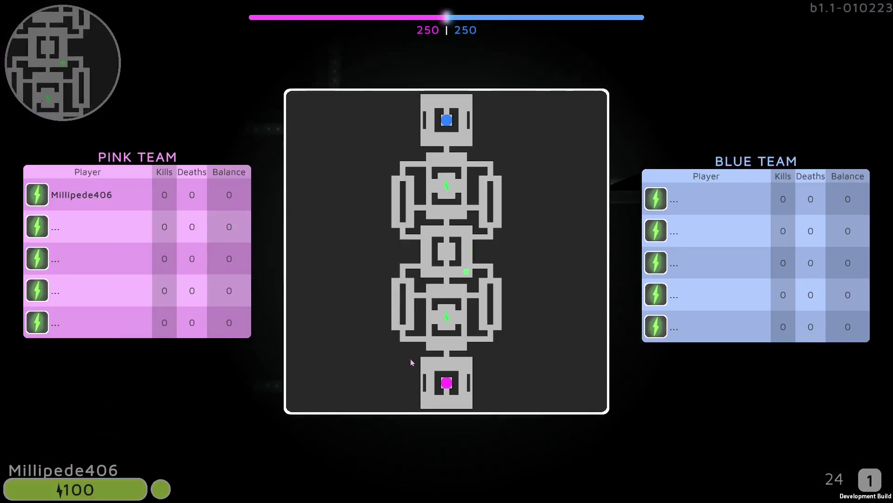
key("Tab")
key("w")
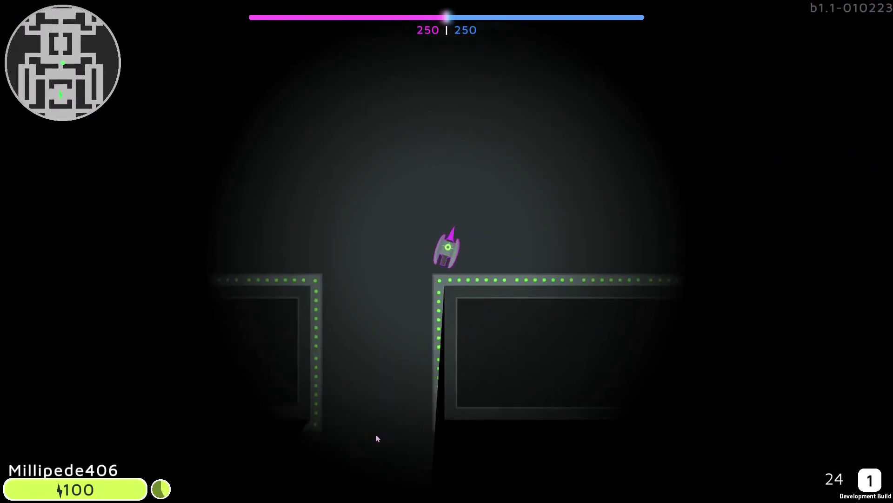
Fly down the west side of the southern energy room to its south end, and view the full map with the scoreboards.
key("w")
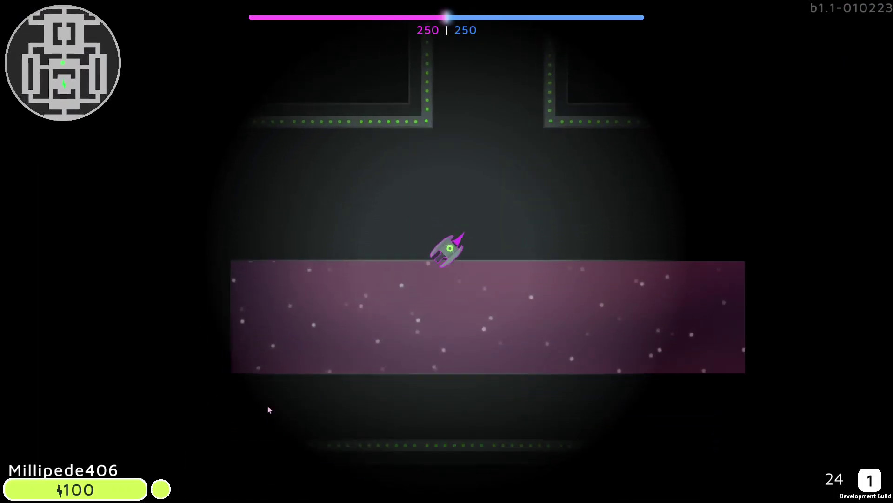
key("space")
key("w")
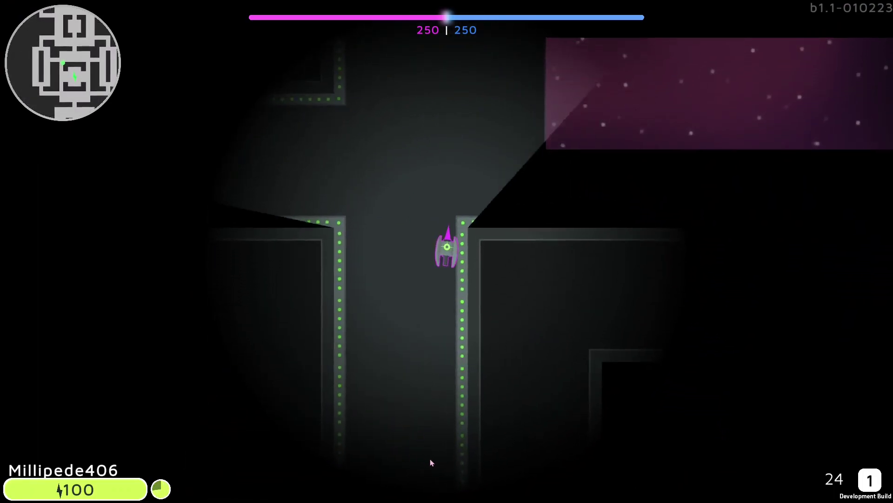
key("s")
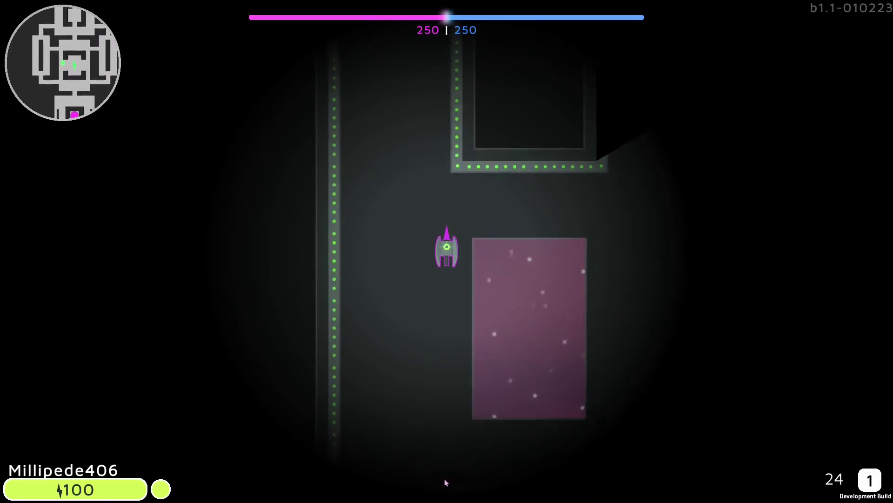
key("s")
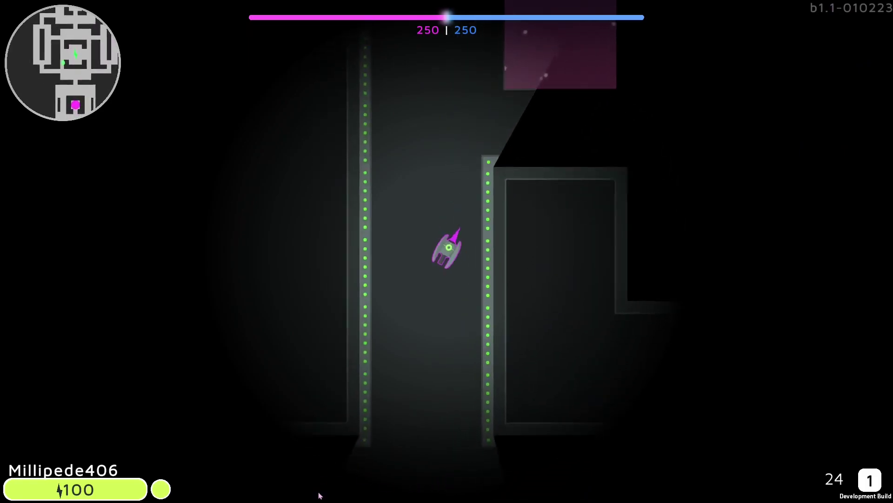
key("d")
key("w")
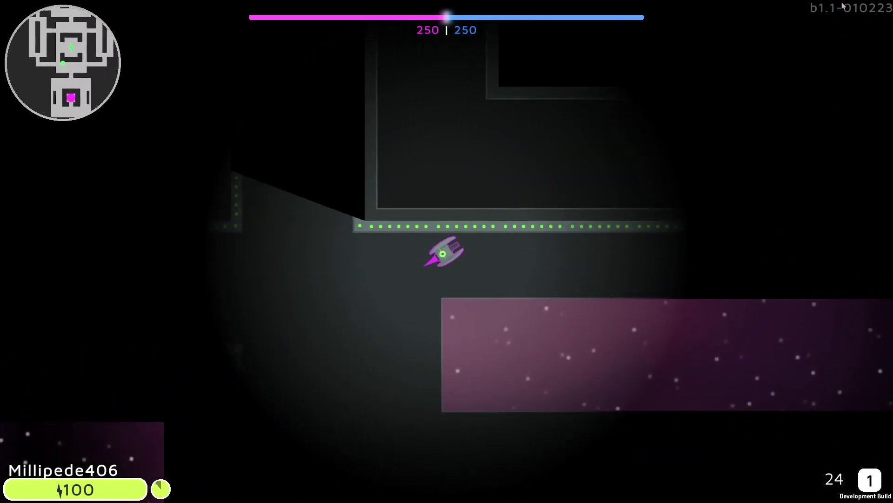
key("s")
key("Tab")
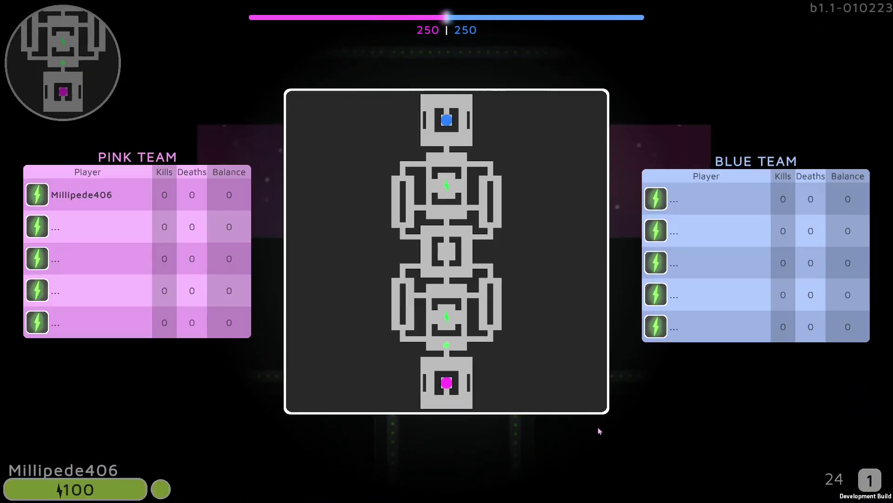
Fly north along the east side of the southern energy room, through the outer east corridors and back into the central room.
key("w")
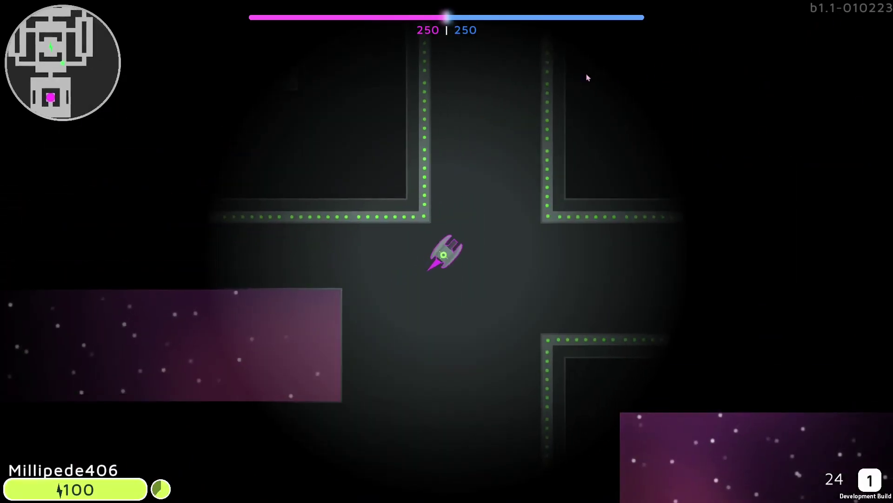
key("w")
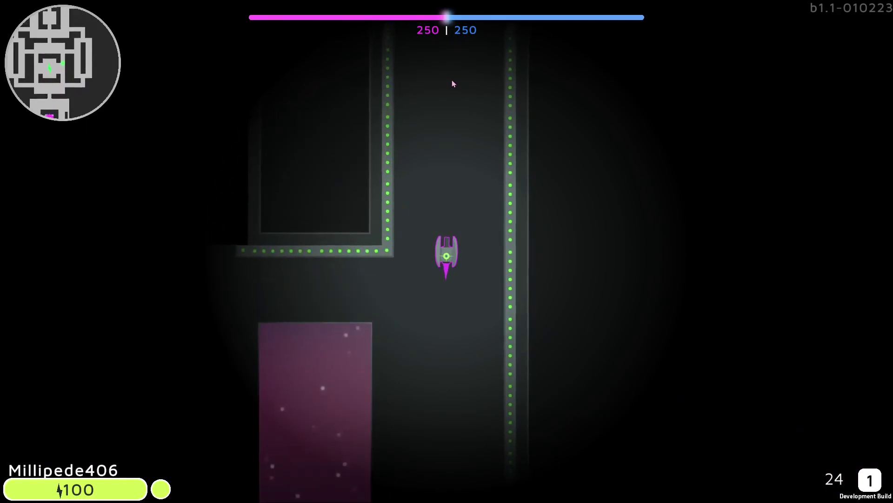
key("space")
key("d")
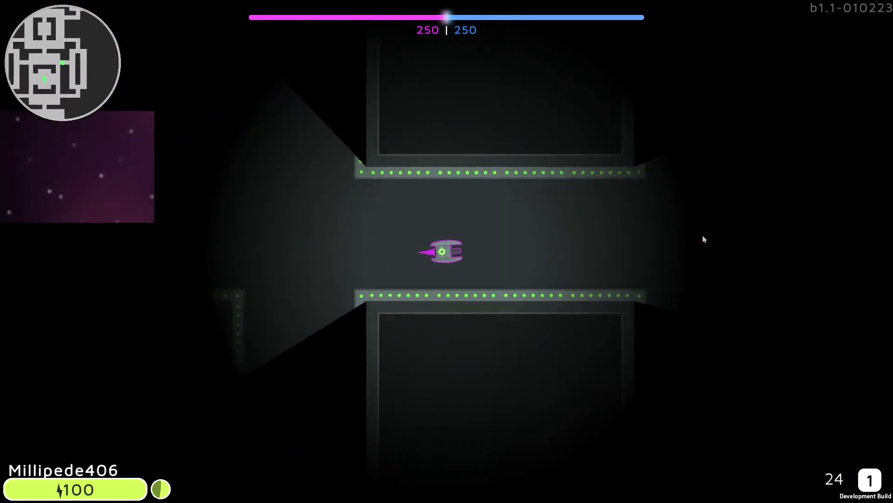
key("w")
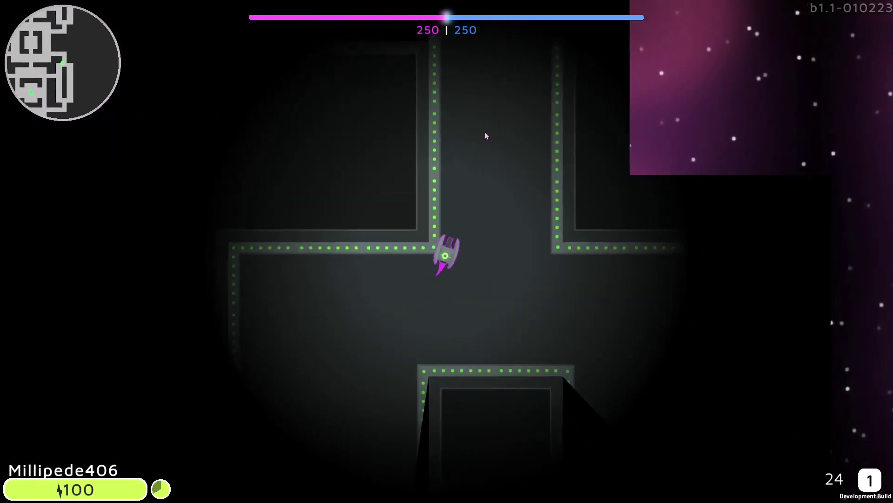
key("a")
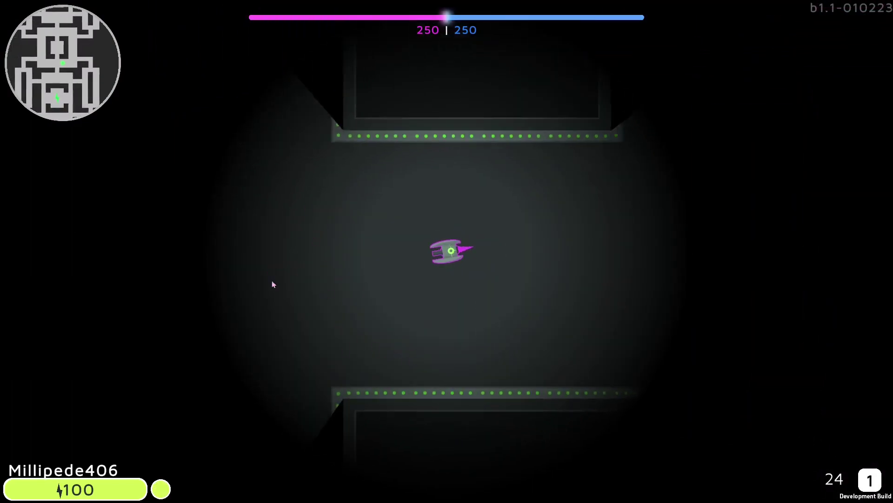
Cross the central room and fly north through the second energy room to the blue base, checking the full map on the way.
key("w")
key("space")
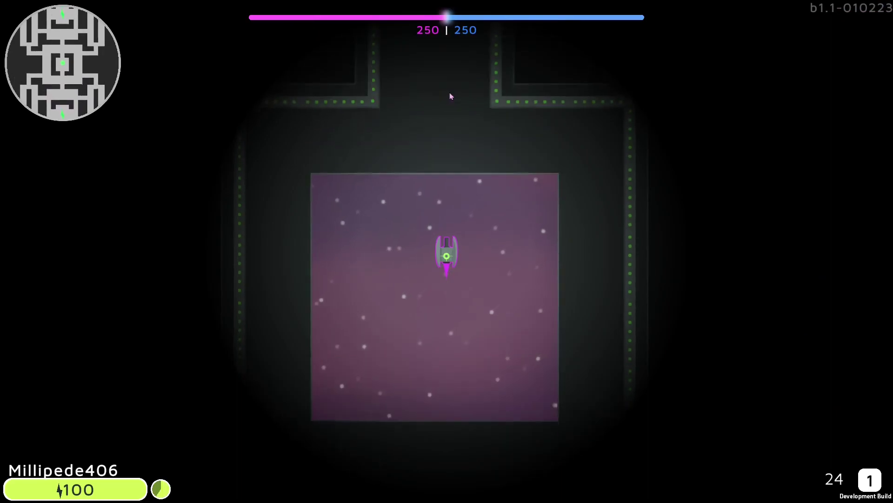
key("Tab")
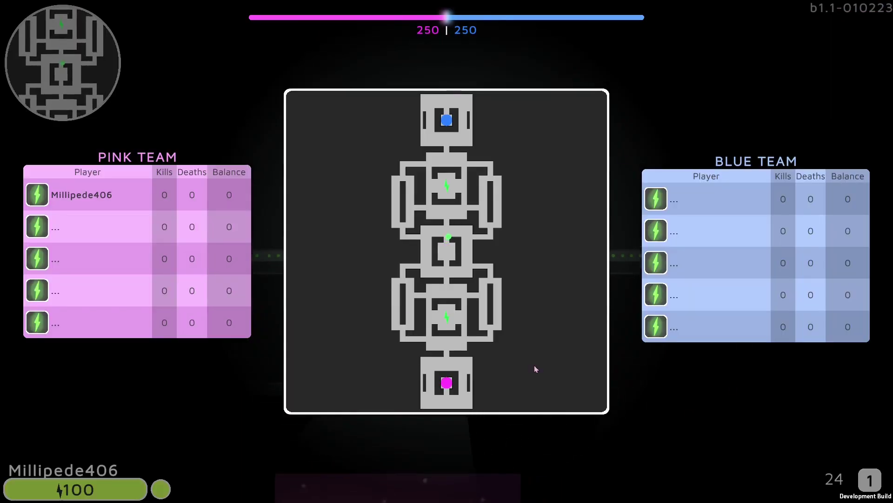
key("Tab")
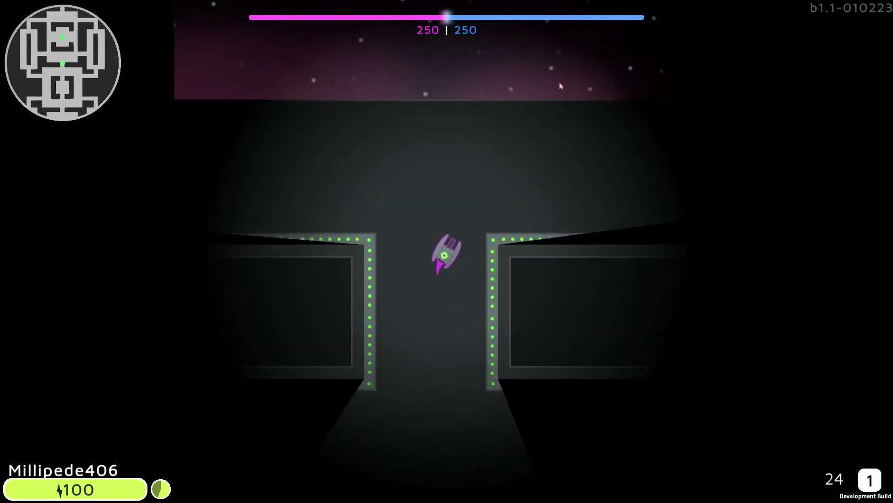
key("space")
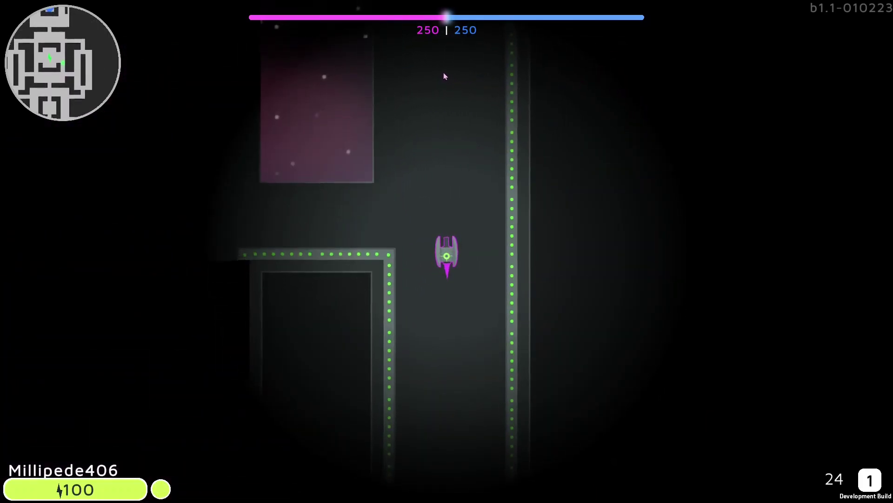
key("space")
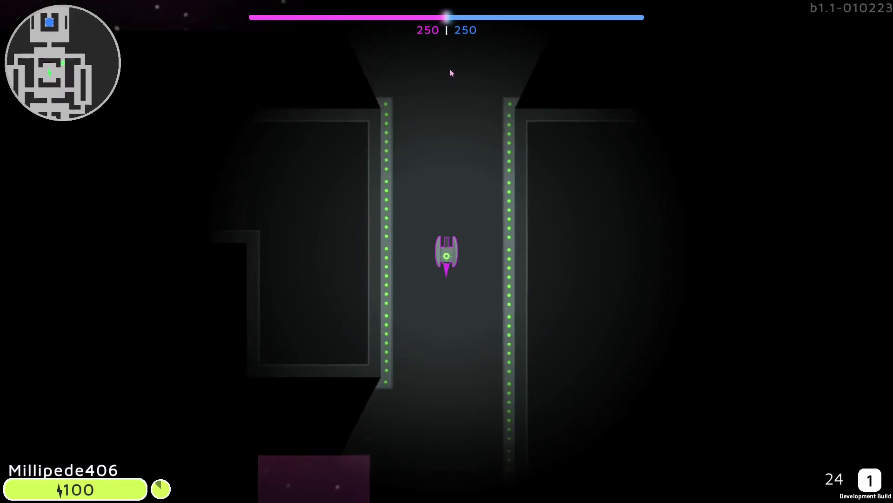
key("space")
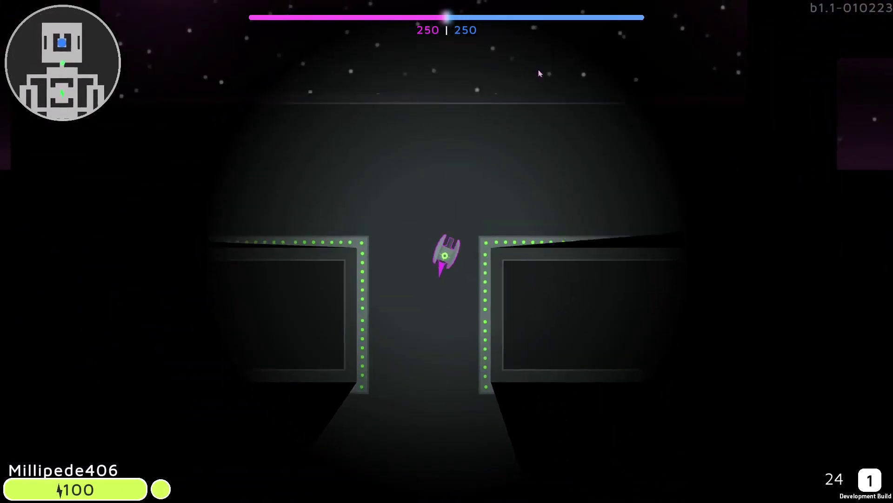
Fly around the blue base to inspect its glass floors and walls, and approach the opening to the blue core.
key("space")
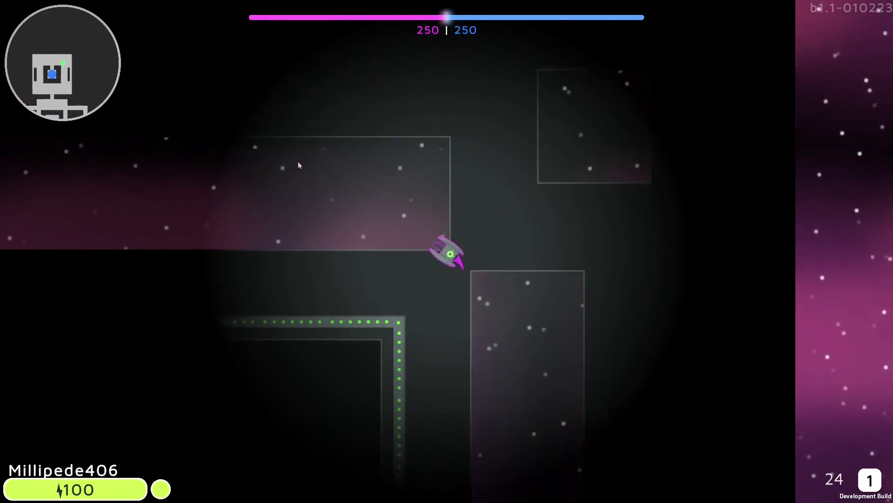
key("space")
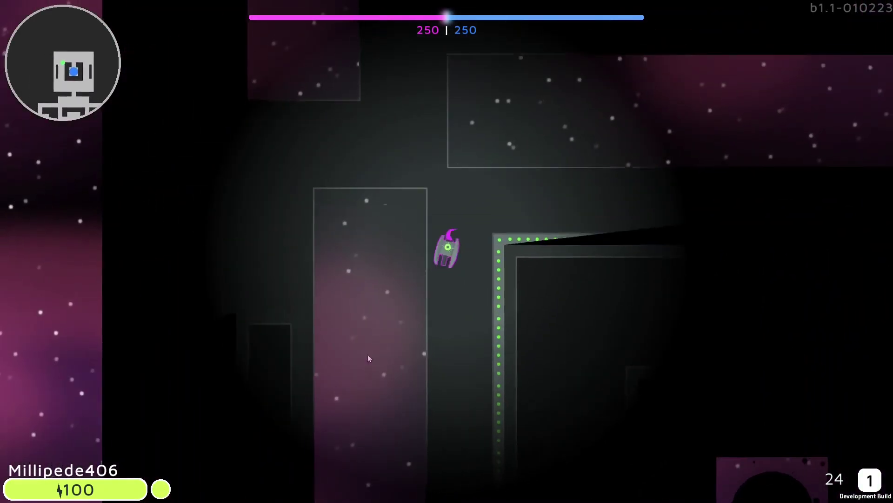
key("space")
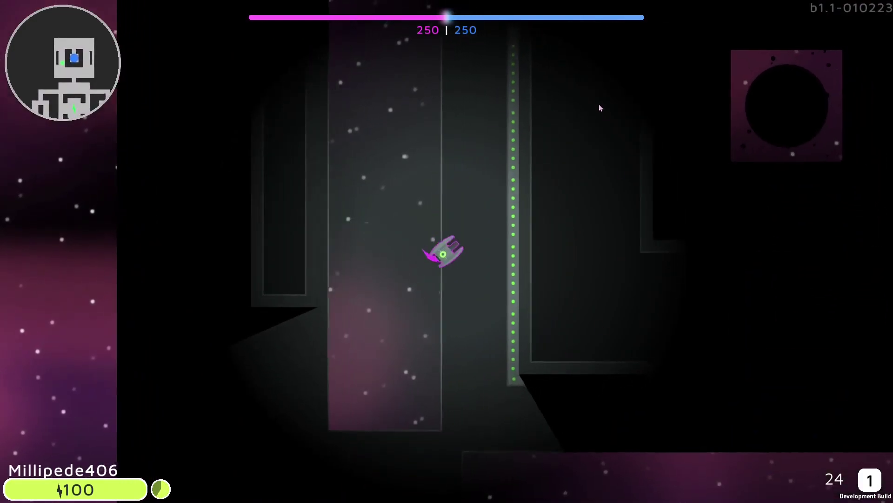
key("space")
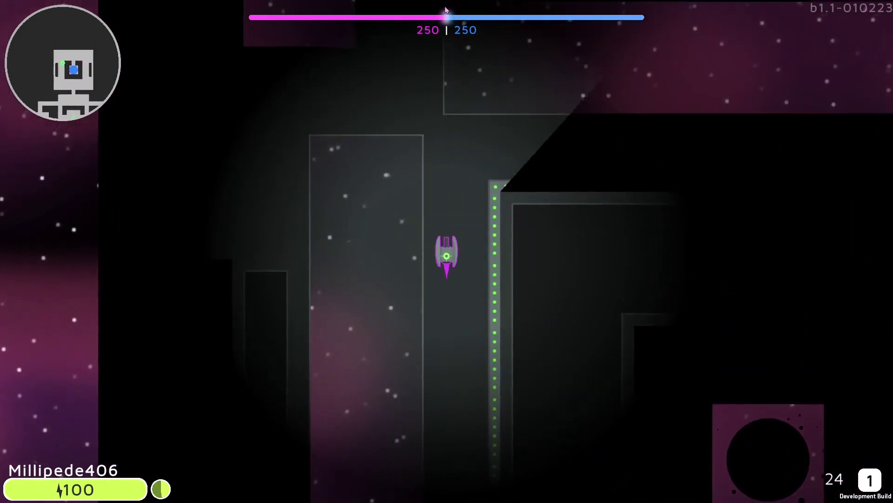
key("space")
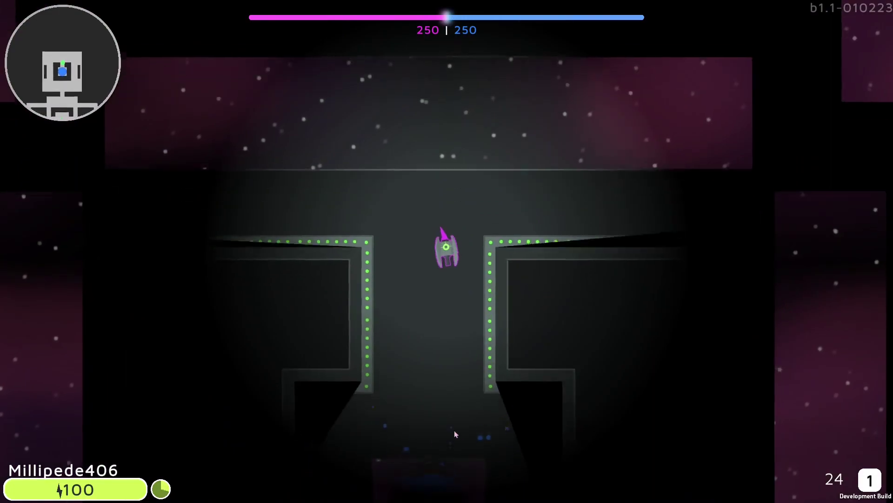
Fire three shots at the blue core and fly off to the west side of the base.
left_click(437, 446)
left_click(437, 446)
left_click(437, 446)
key("space")
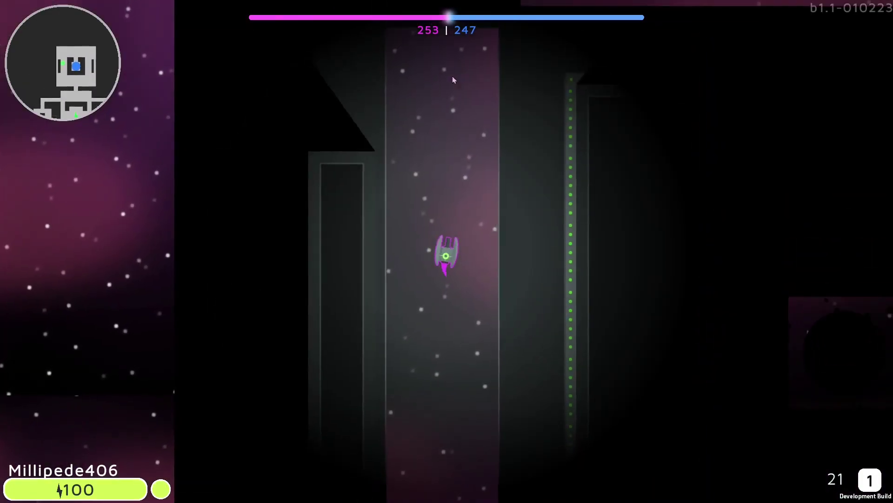
Fly across the north side of the blue base and back south into the northern energy room to inspect its walls and floors.
left_click(450, 72)
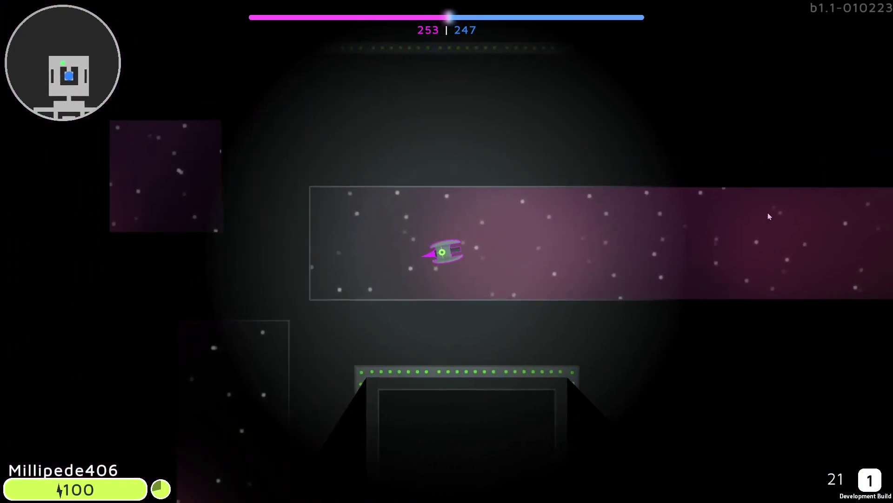
left_click(745, 106)
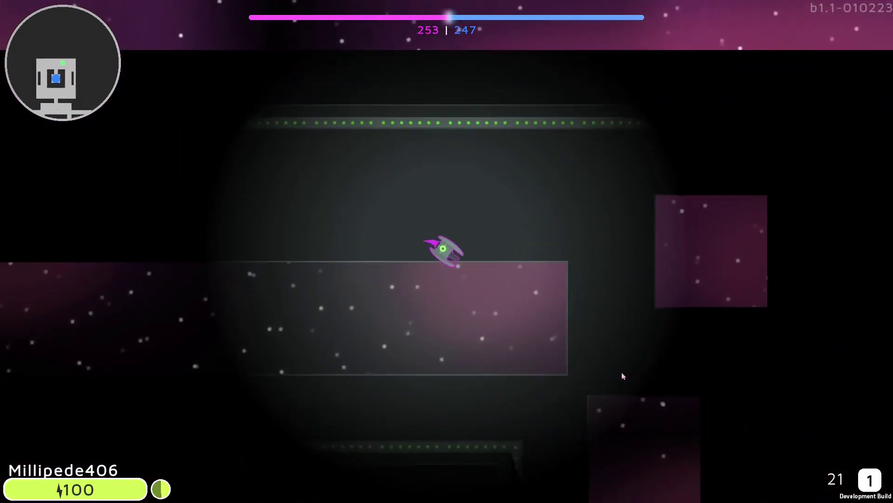
left_click(486, 437)
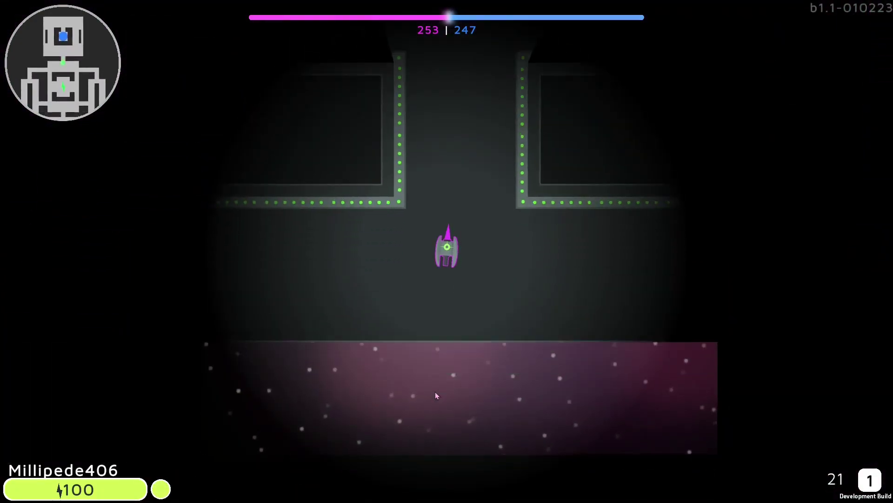
left_click(294, 343)
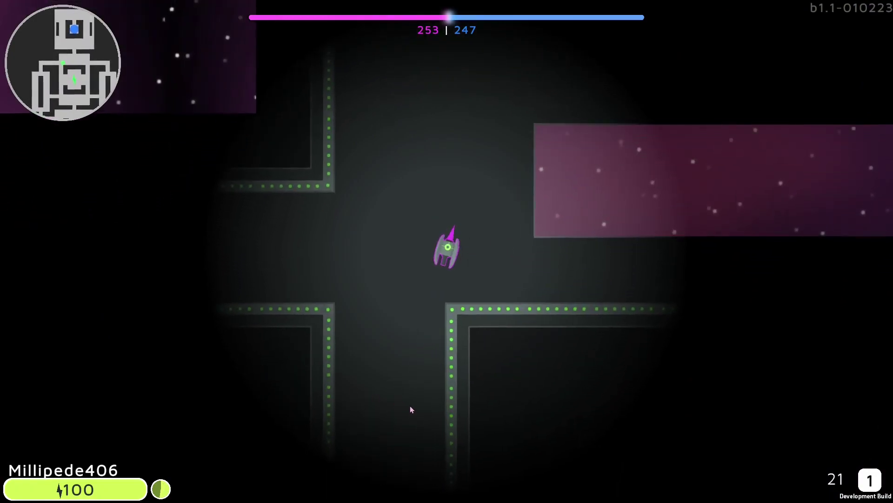